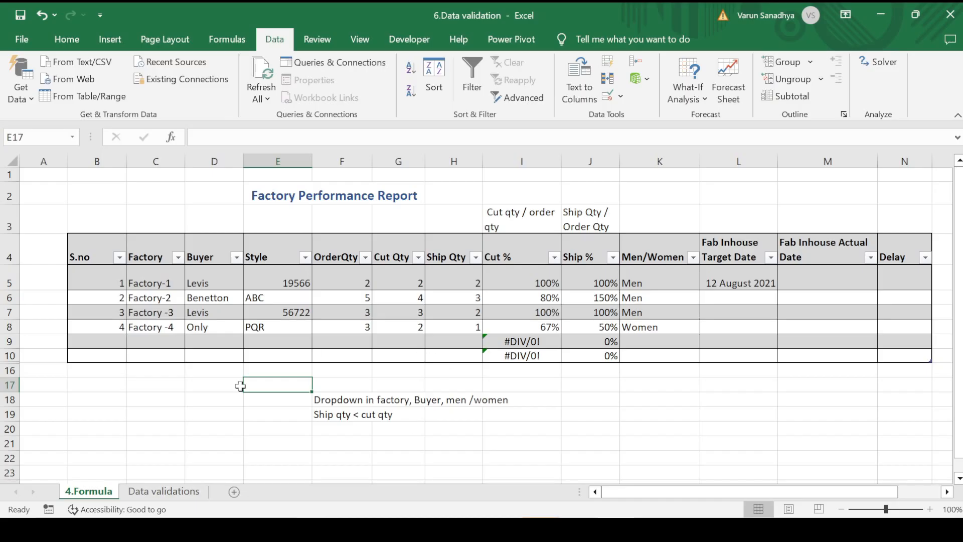
Examine the Factory Performance Report table and the notes below it on required dropdowns and the ship quantity rule
click(92, 380)
click(214, 402)
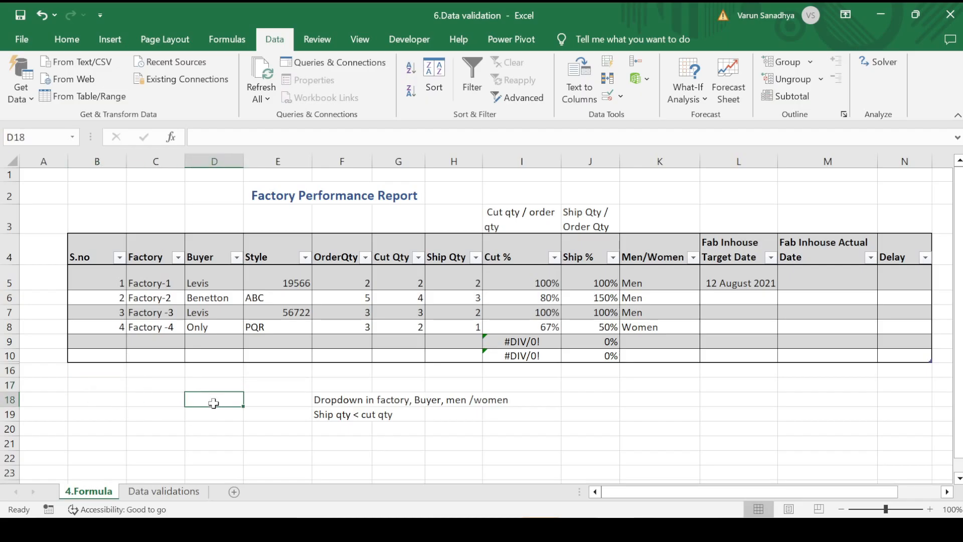
click(267, 376)
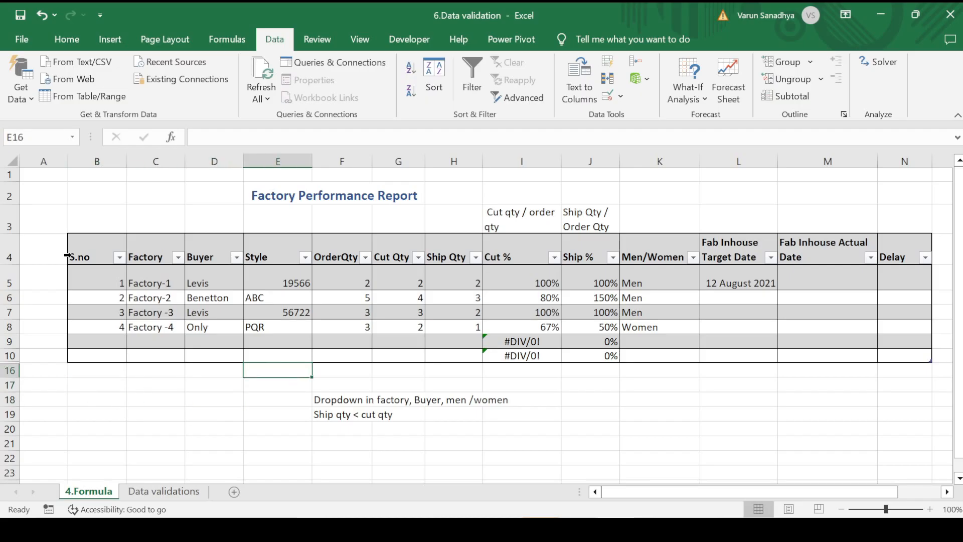
drag(99, 244, 731, 333)
drag(717, 491, 657, 492)
click(328, 429)
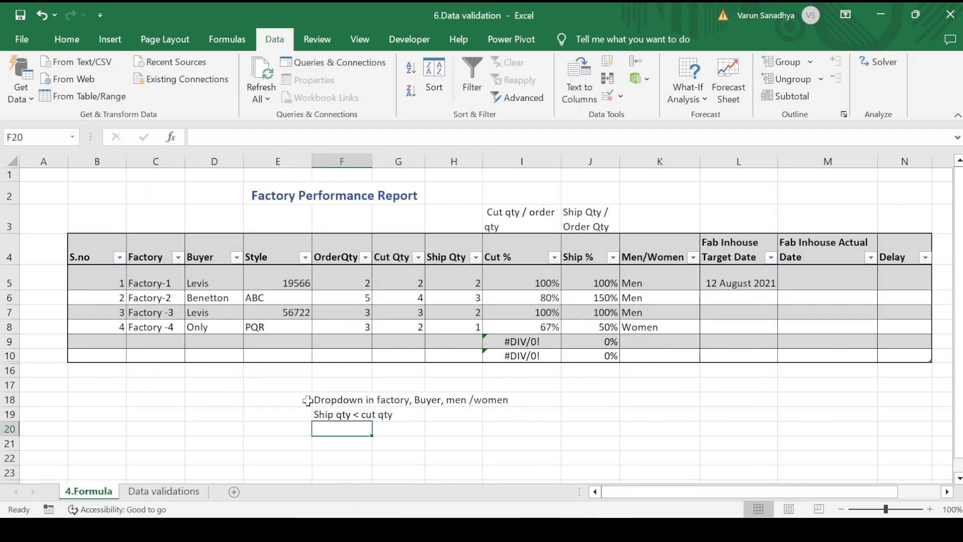
click(342, 399)
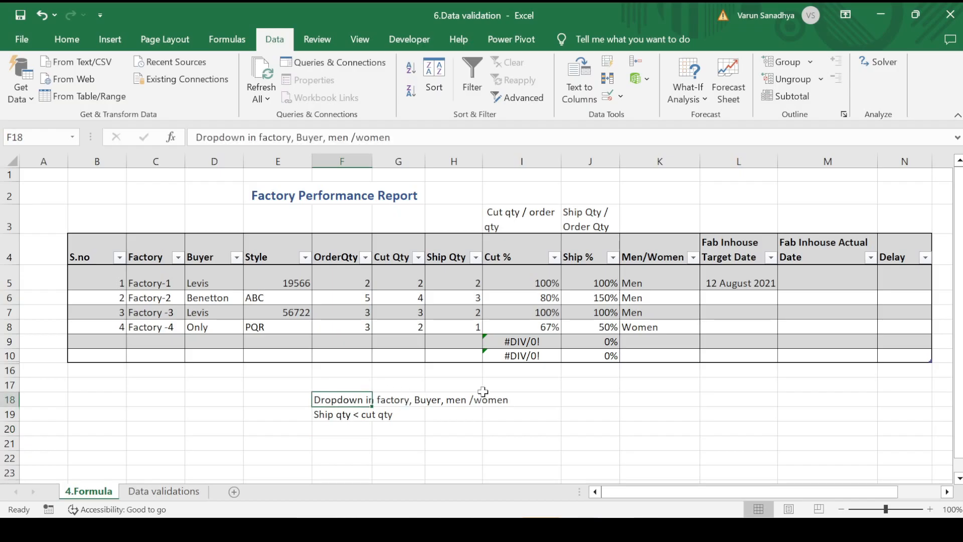
click(346, 417)
drag(459, 281, 459, 358)
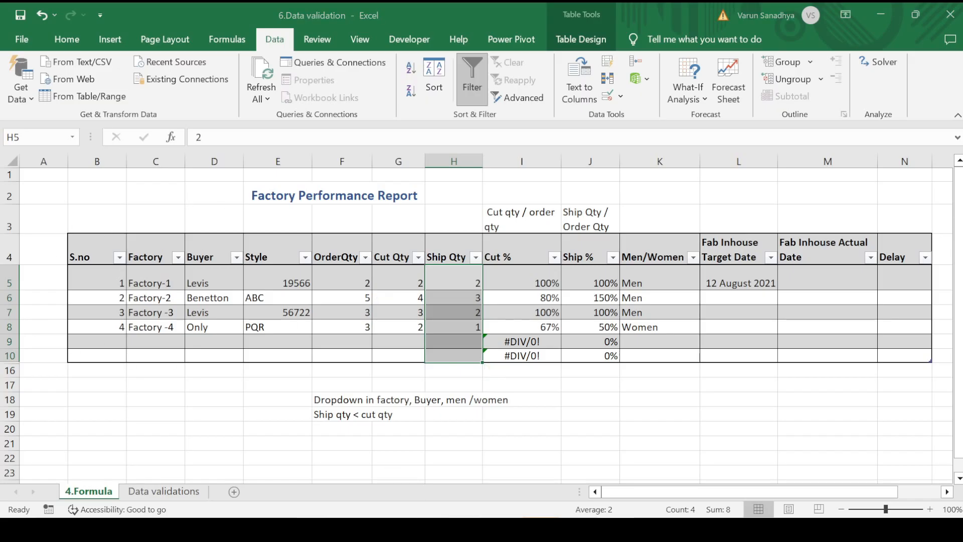
Switch to the browser to view the Excel-tutorial GitHub repository's files, and return to the dropdown note in the Excel workbook
click(415, 479)
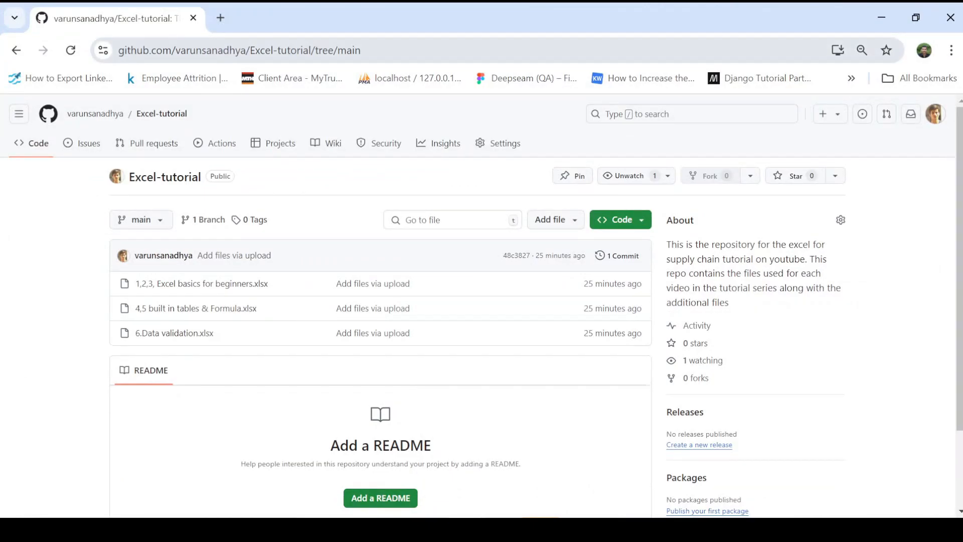
click(882, 17)
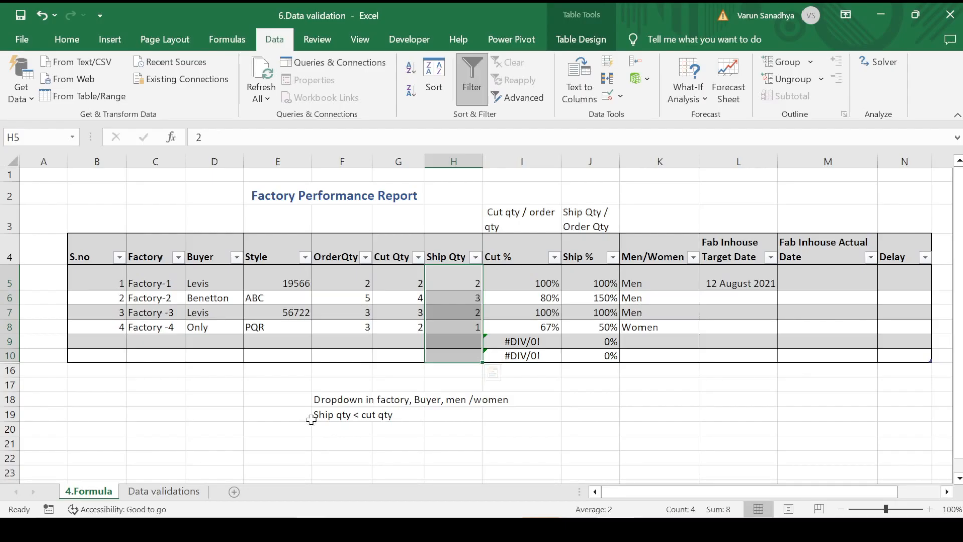
click(327, 403)
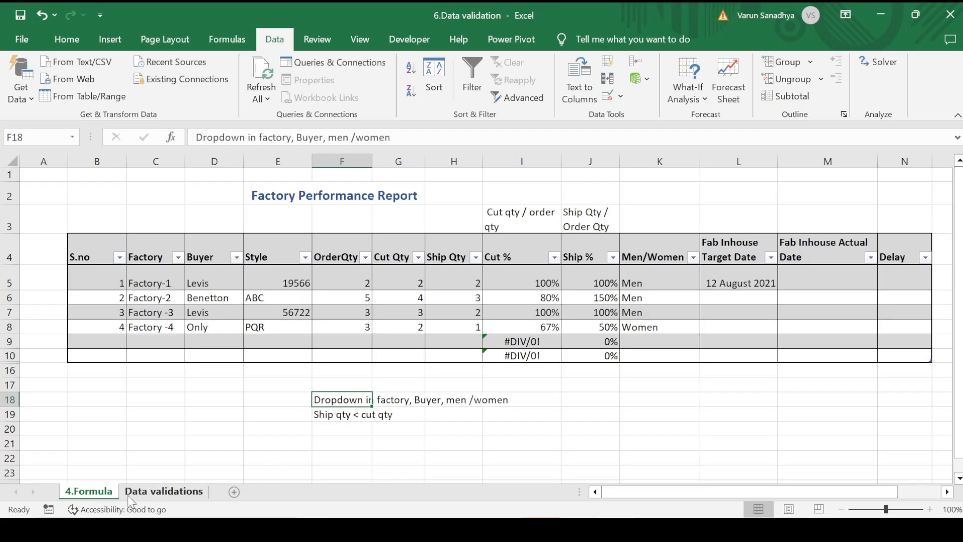
Examine the Factory list on the Data validations sheet and compare it with the report table on the 4.Formula sheet
click(163, 491)
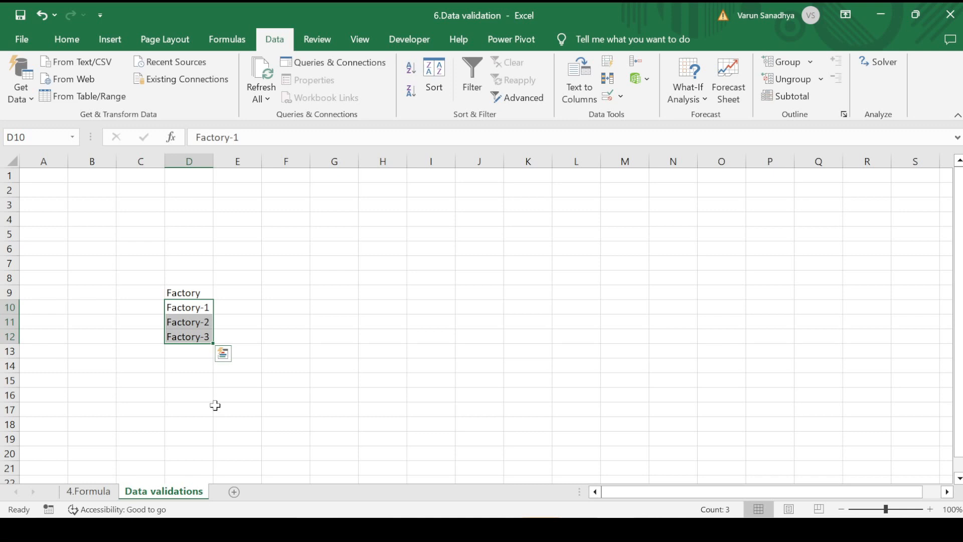
click(86, 493)
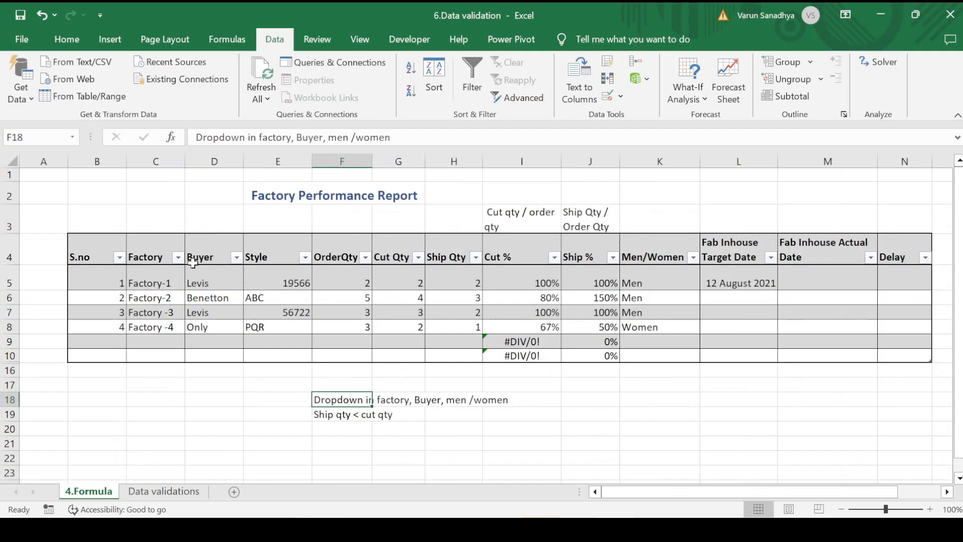
click(742, 392)
scroll(854, 460, right, 2)
drag(891, 300, 901, 359)
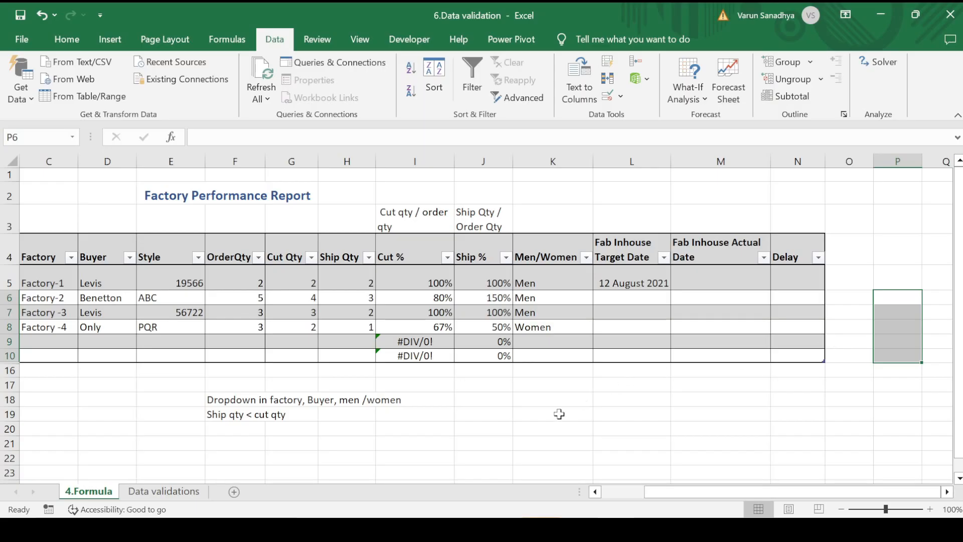
click(196, 494)
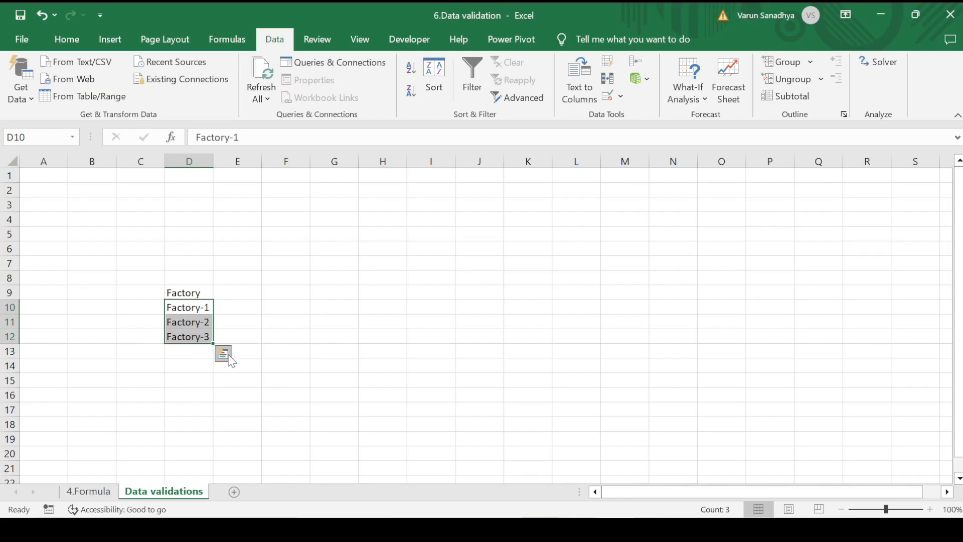
click(189, 395)
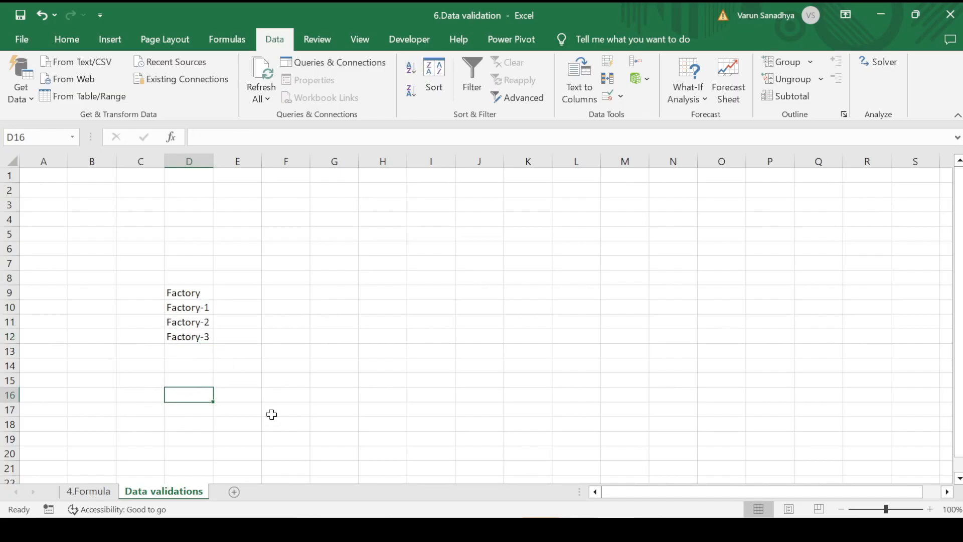
drag(190, 308, 194, 331)
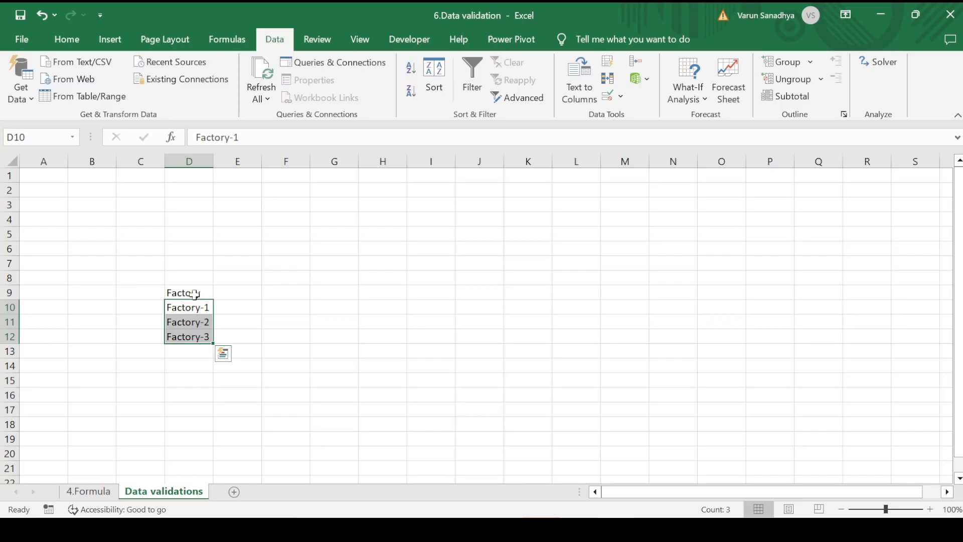
click(193, 292)
drag(194, 307, 195, 351)
Define a List data validation for Factory cells C5:C10 on the 4.Formula sheet, with ='Data validations'!$D$10:$D$12 as the source
click(103, 495)
drag(653, 492, 604, 495)
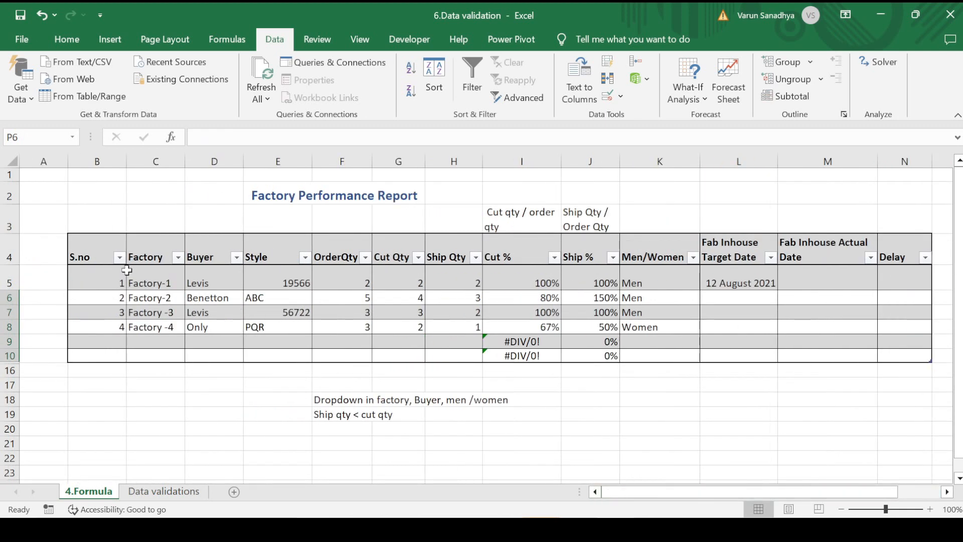
drag(133, 282, 179, 362)
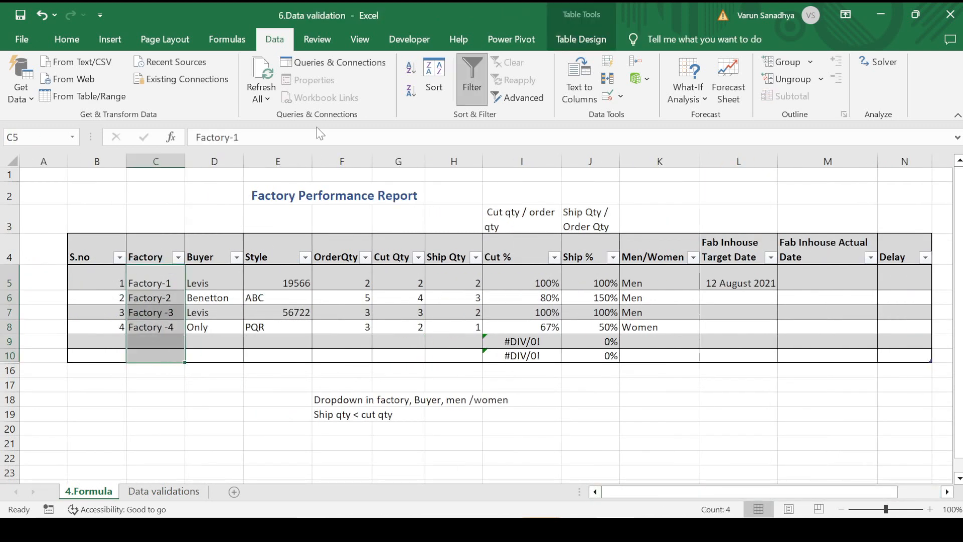
click(609, 96)
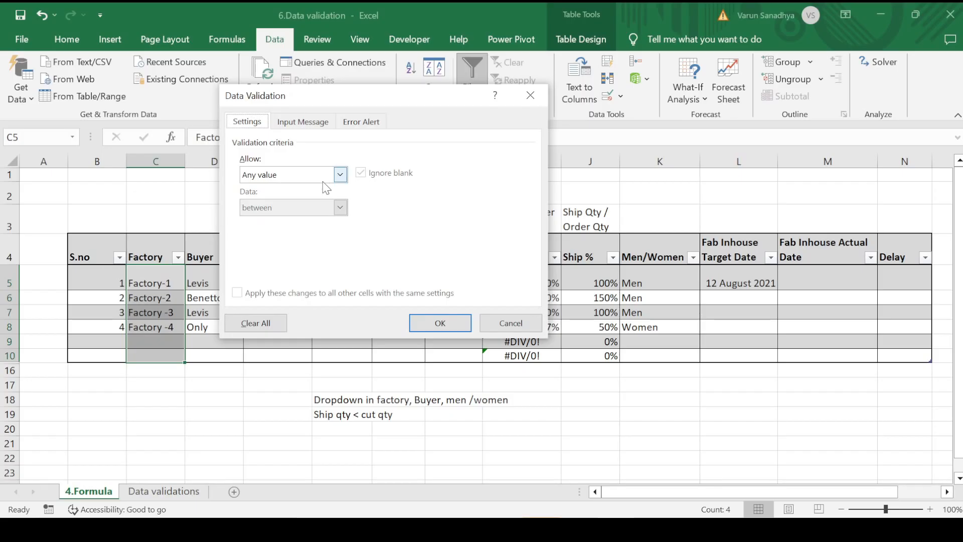
click(320, 178)
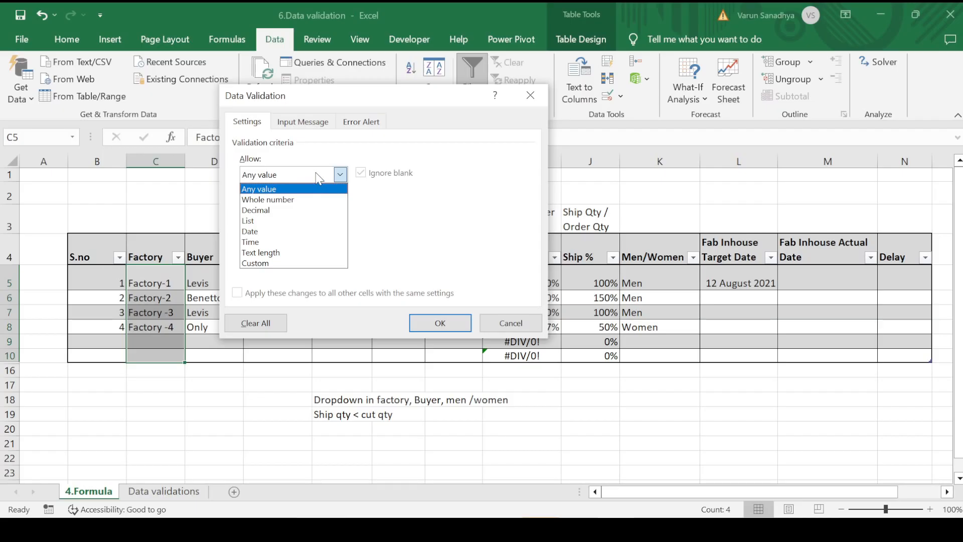
click(257, 223)
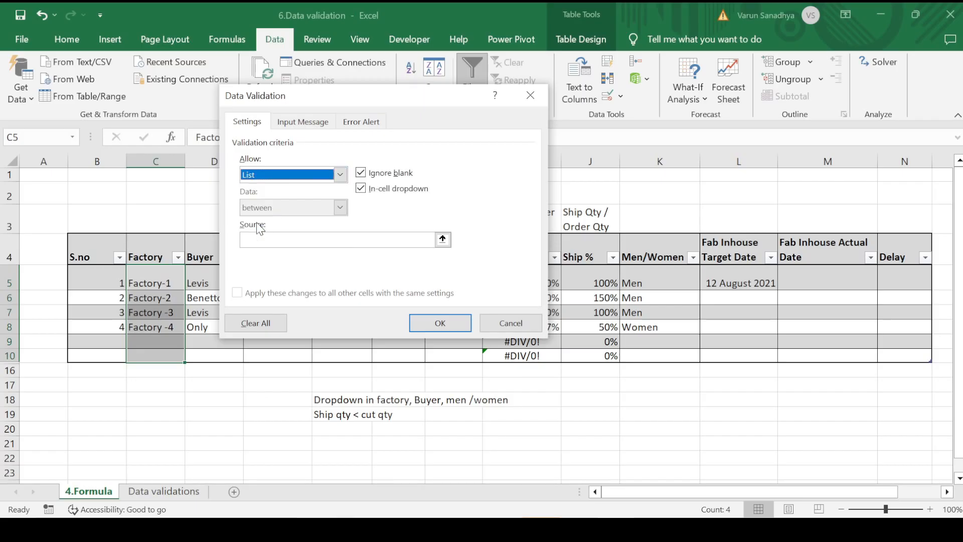
click(442, 239)
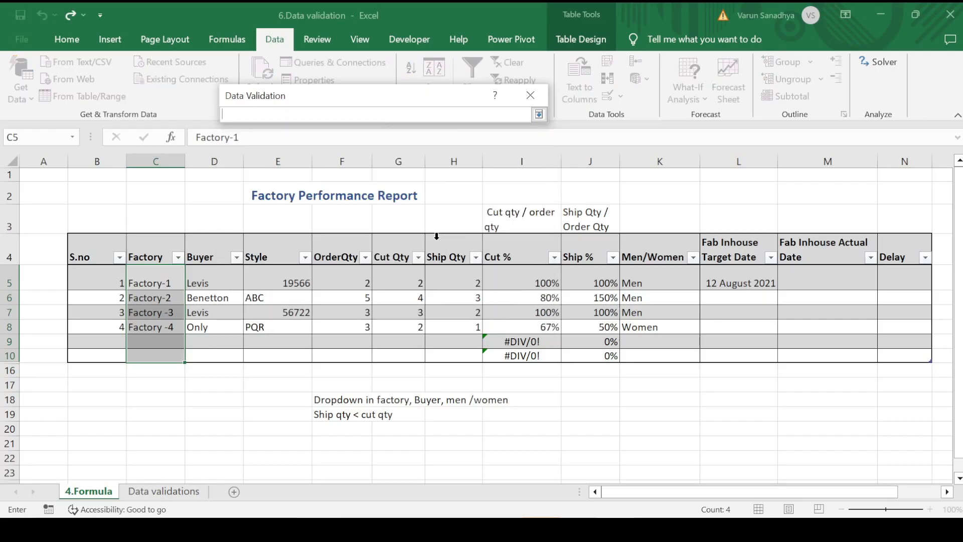
click(171, 493)
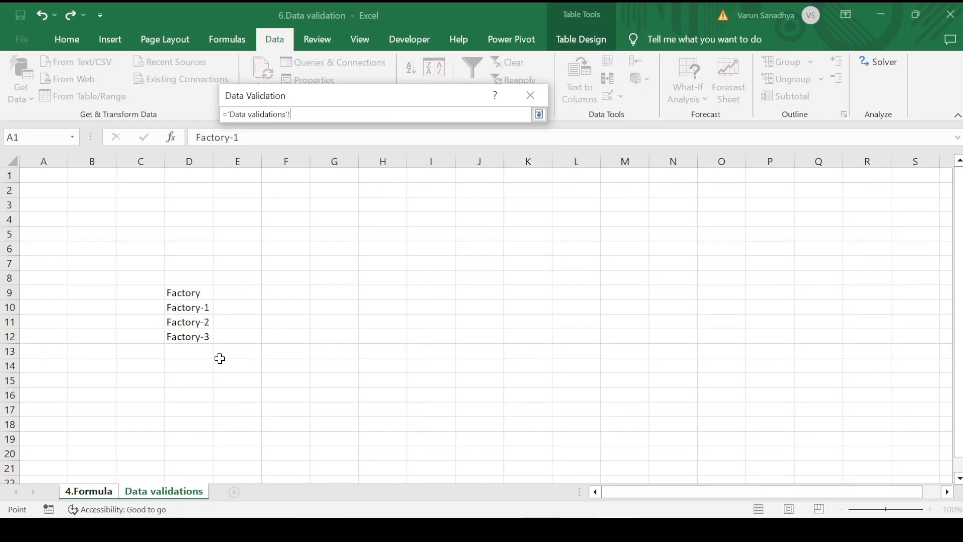
drag(186, 311, 196, 328)
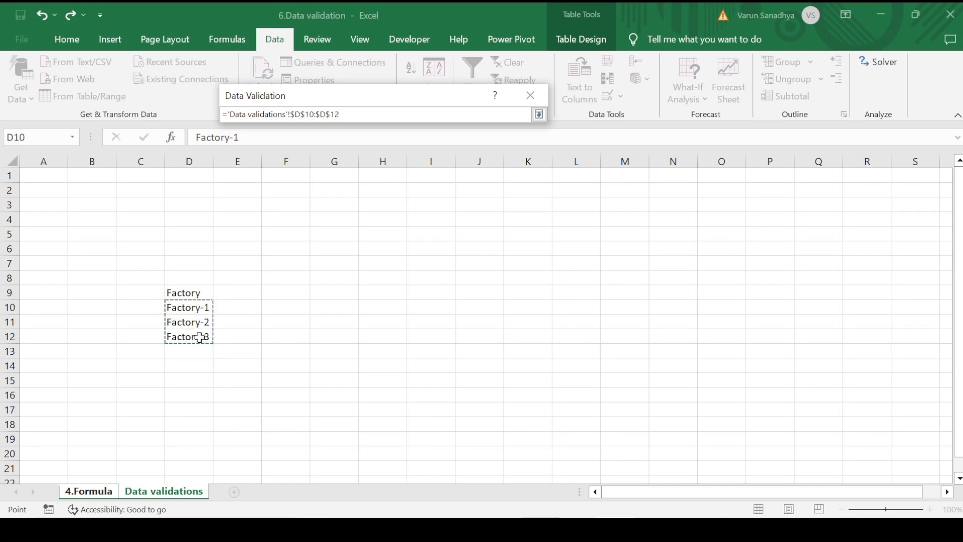
click(539, 115)
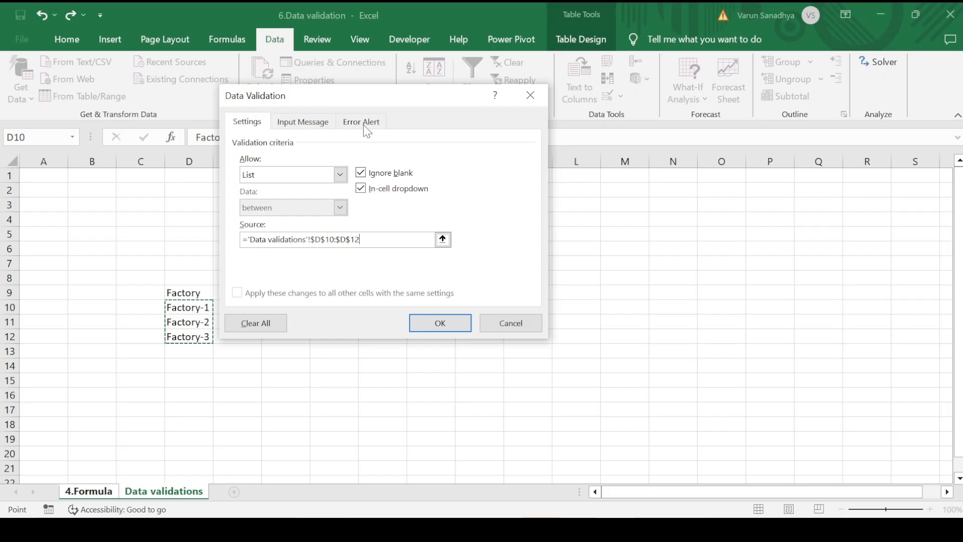
Review the validation rule's input message and error alert options, and apply the rule to the Factory column
click(319, 128)
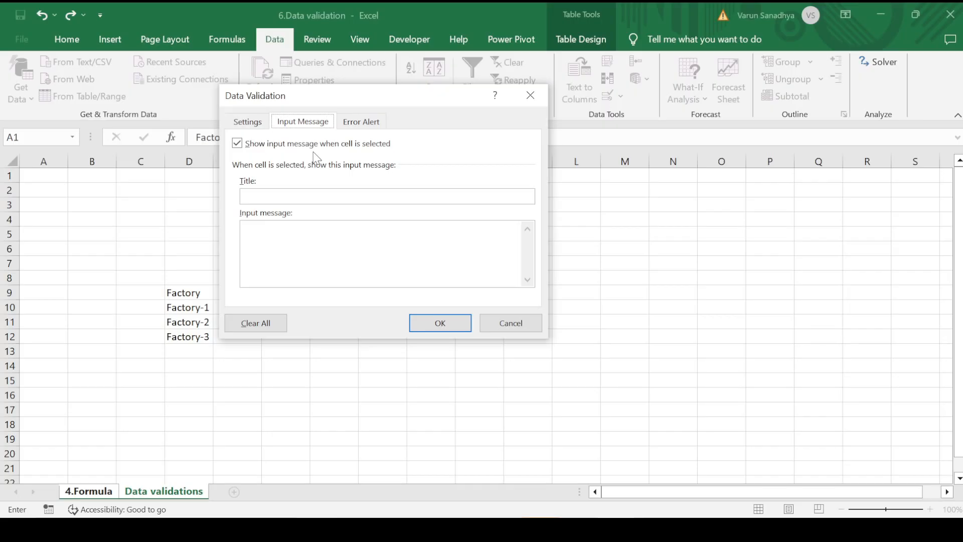
click(358, 122)
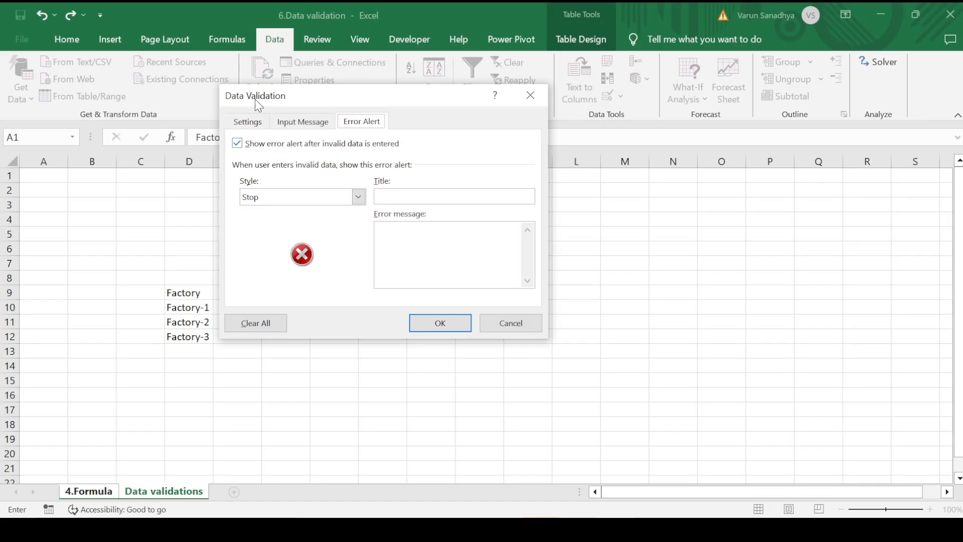
click(245, 125)
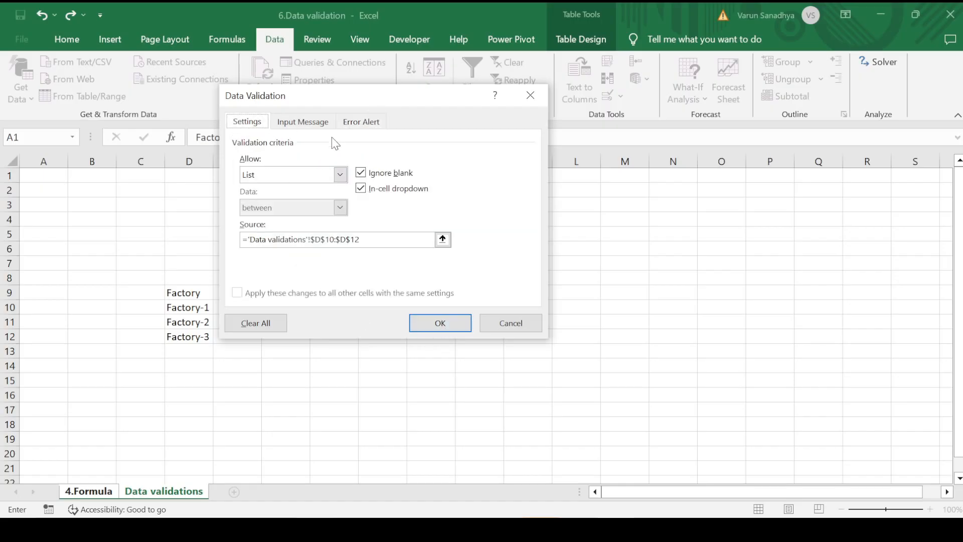
click(458, 323)
Check the choices offered by the new Factory dropdown in cell C5 without changing the value
click(177, 295)
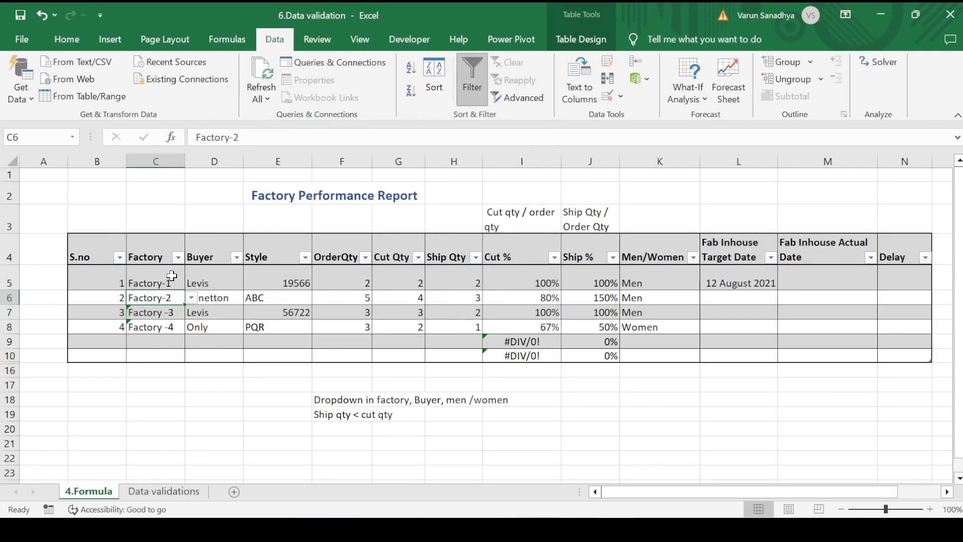
click(172, 282)
click(191, 283)
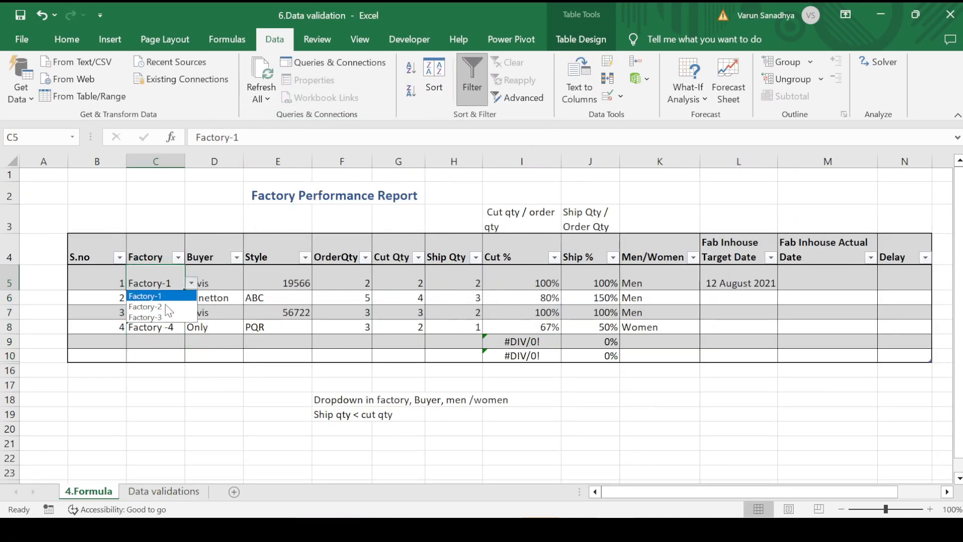
click(183, 372)
Choose Factory-3 from the dropdown for both the third and fourth rows of the Factory column (C7 and C8)
click(147, 316)
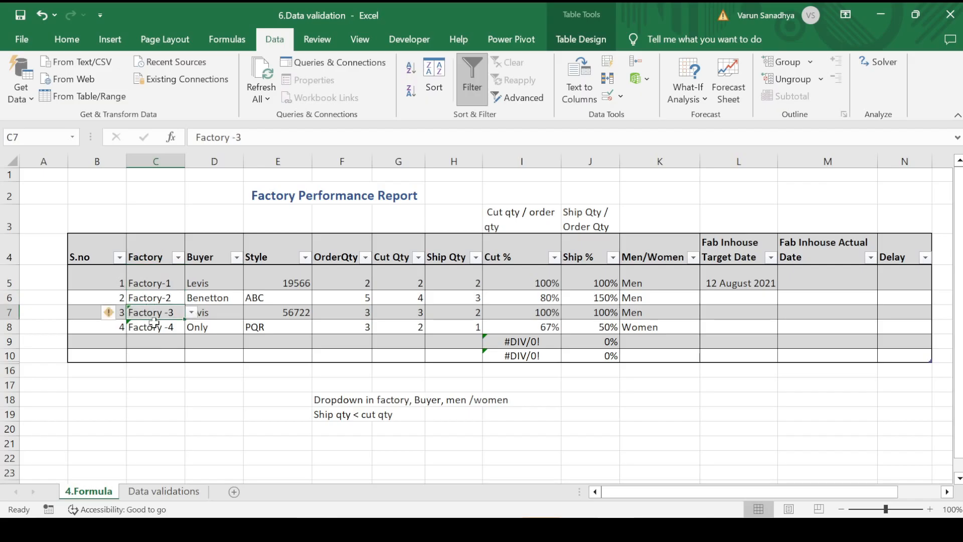
click(181, 326)
click(172, 312)
click(191, 312)
click(151, 346)
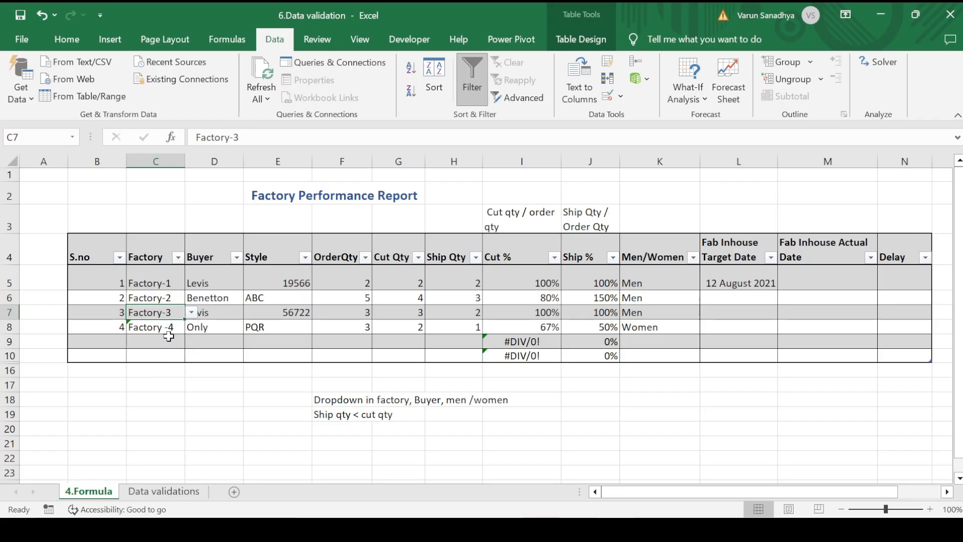
click(168, 329)
click(191, 327)
click(145, 361)
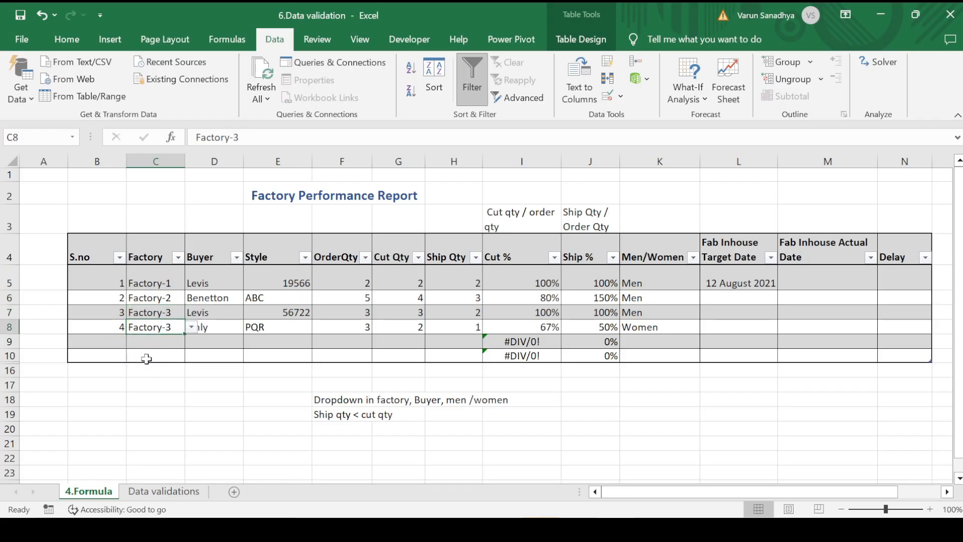
click(165, 370)
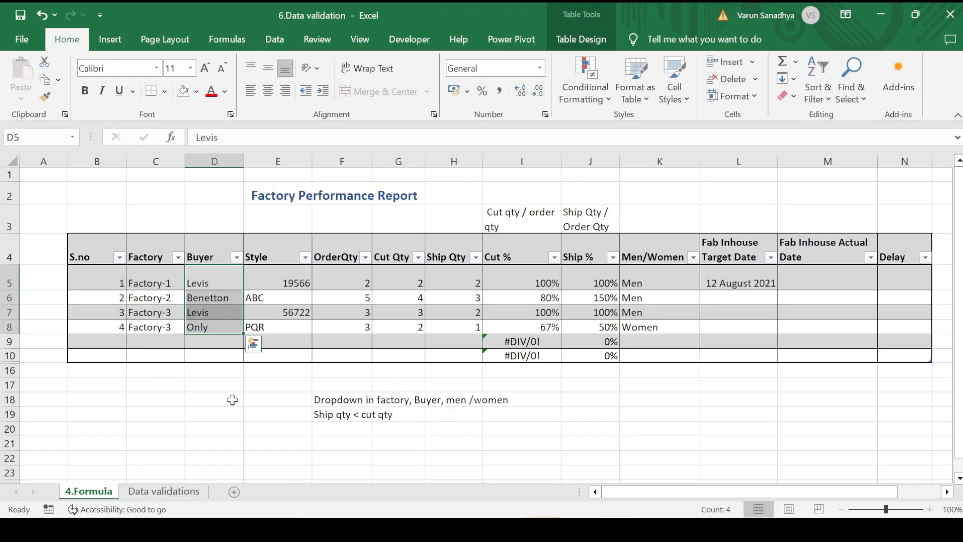
Review the entries in the Buyer and Men/Women columns of the report table as candidates for dropdown lists
click(220, 399)
drag(208, 284, 200, 328)
drag(634, 279, 656, 344)
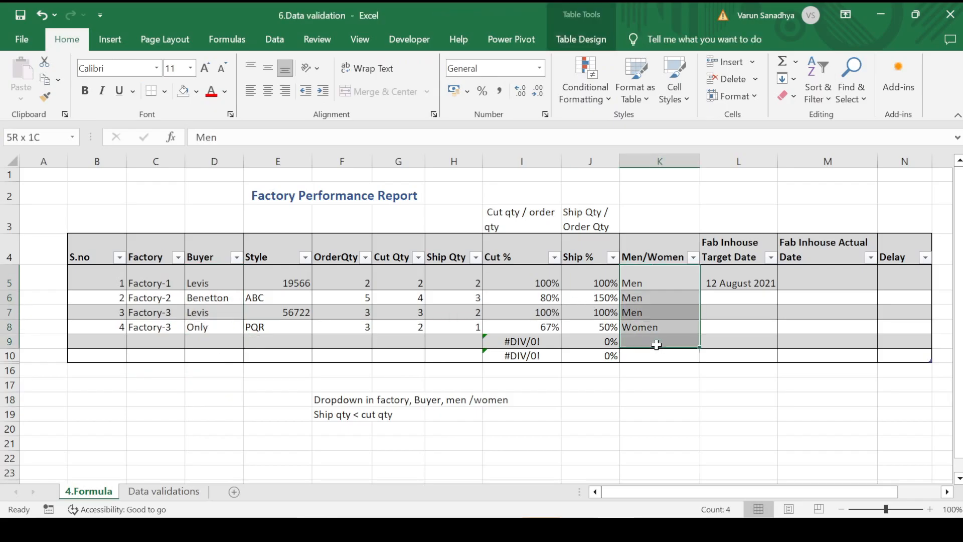
Widen column F on the Data validations sheet so the men/Women heading fits
click(200, 492)
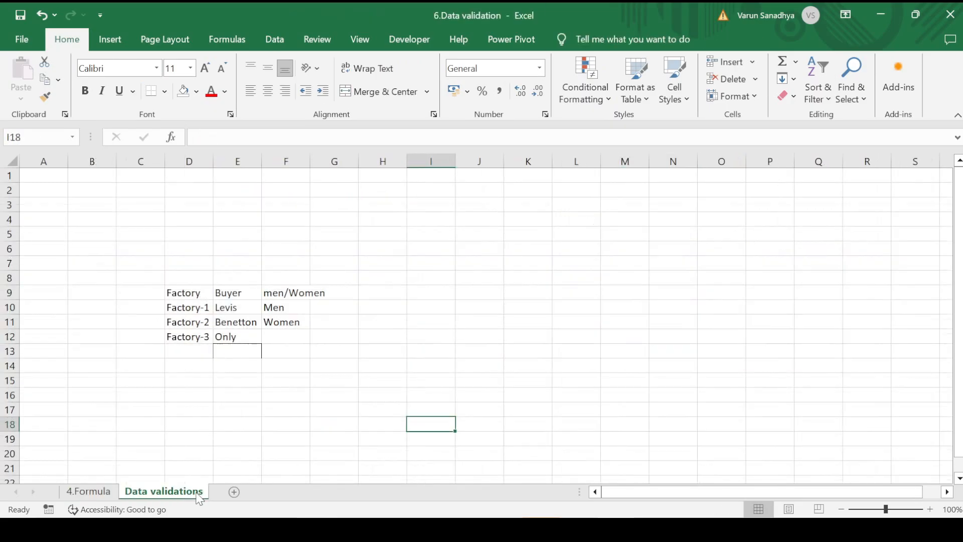
drag(237, 294, 286, 307)
drag(314, 161, 335, 161)
click(271, 351)
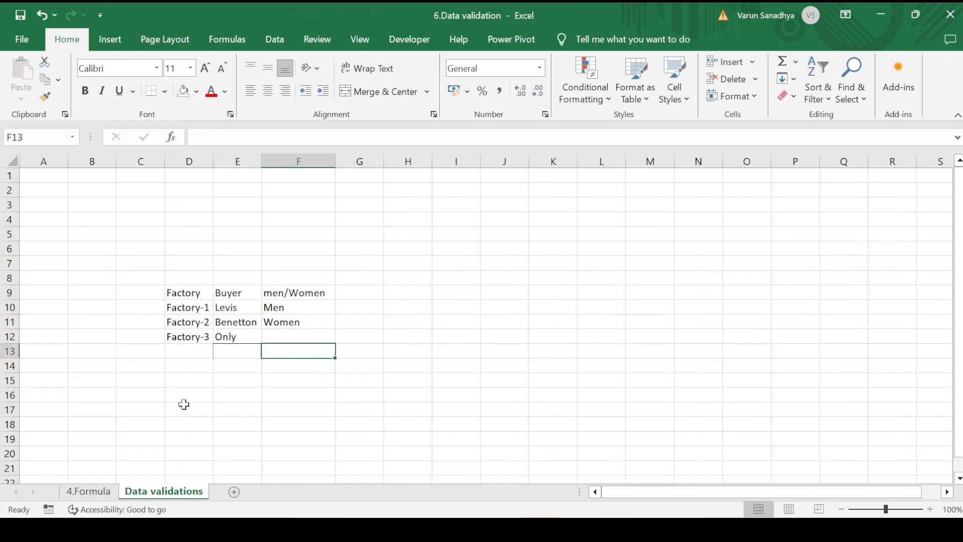
Add a list validation to the Buyer cells D5:D10 on the 4.Formula sheet, sourced from E10:E12 of the Data validations sheet
click(99, 494)
drag(190, 278, 230, 359)
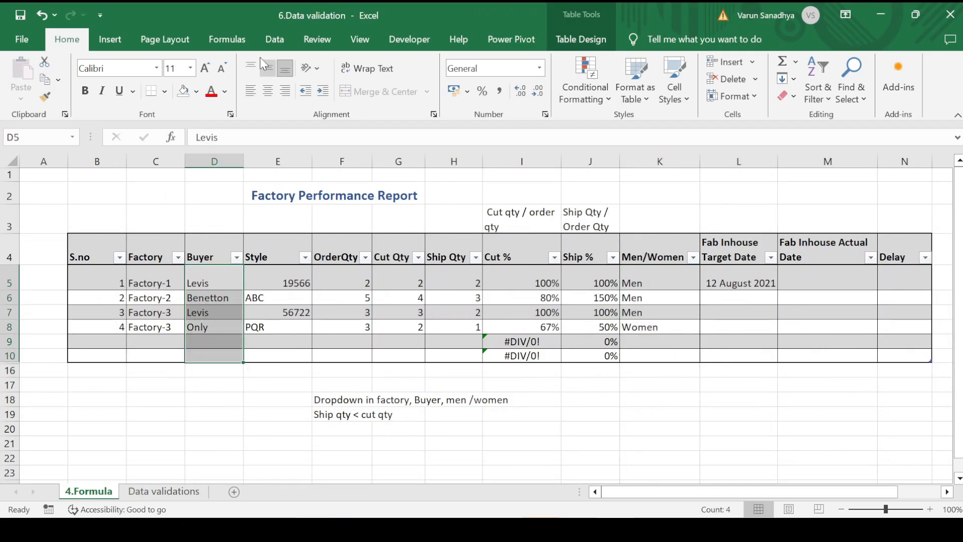
click(274, 40)
click(608, 97)
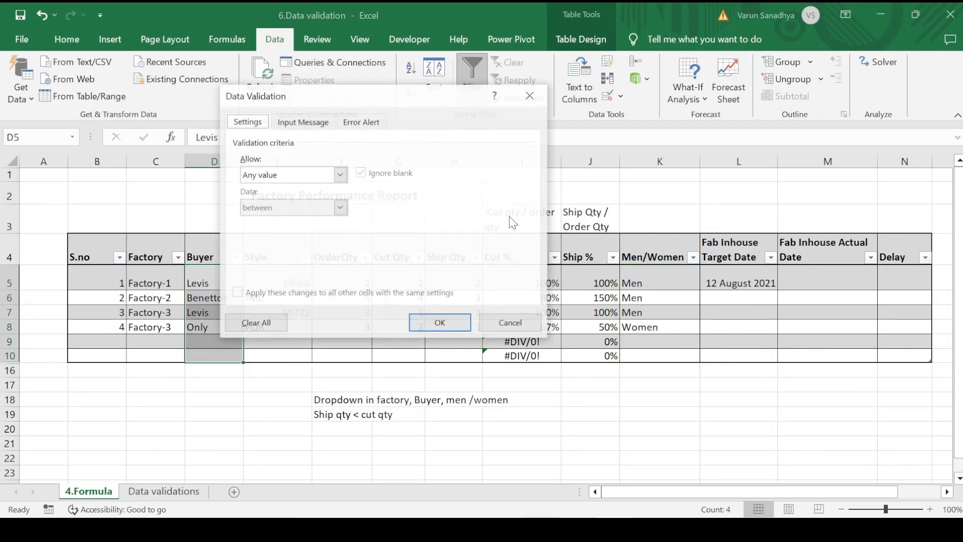
click(339, 174)
click(277, 220)
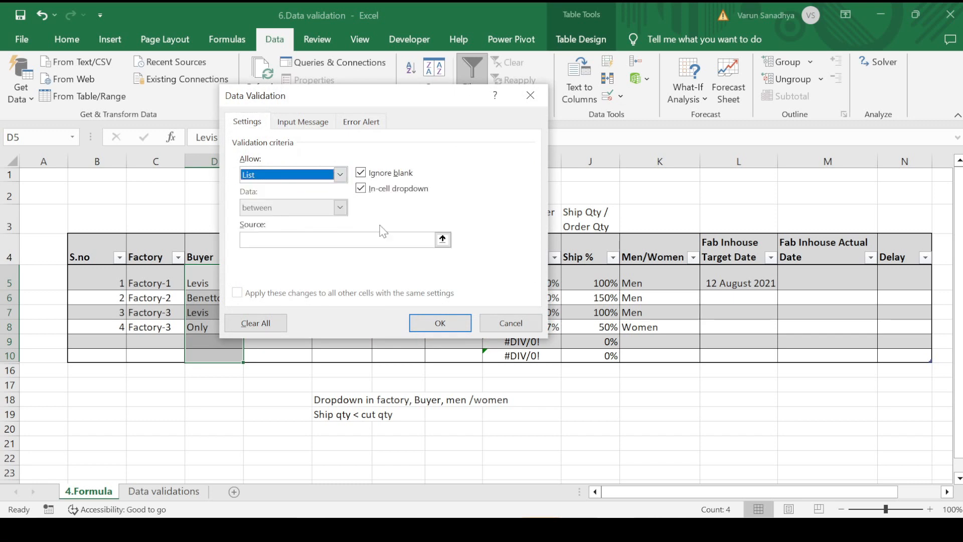
click(443, 238)
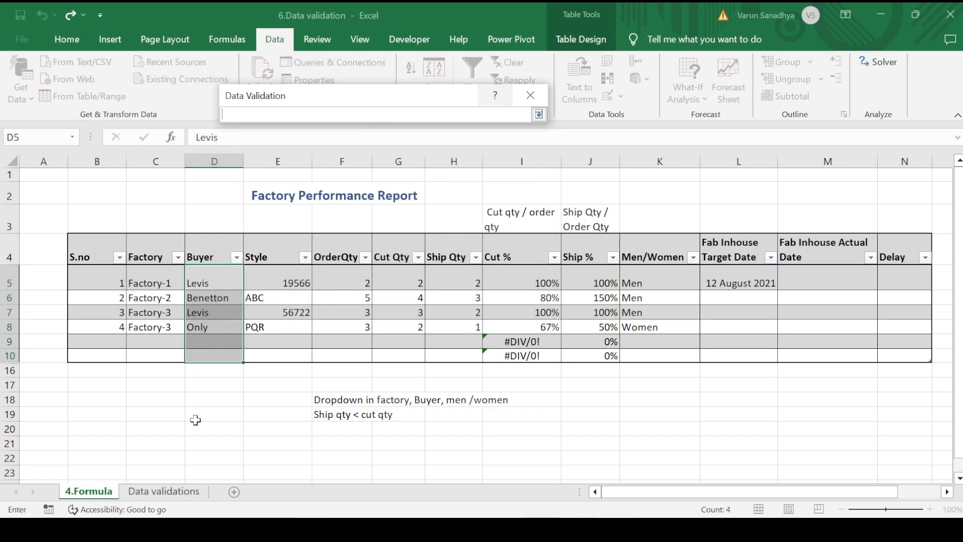
click(155, 489)
drag(226, 314, 232, 338)
click(535, 116)
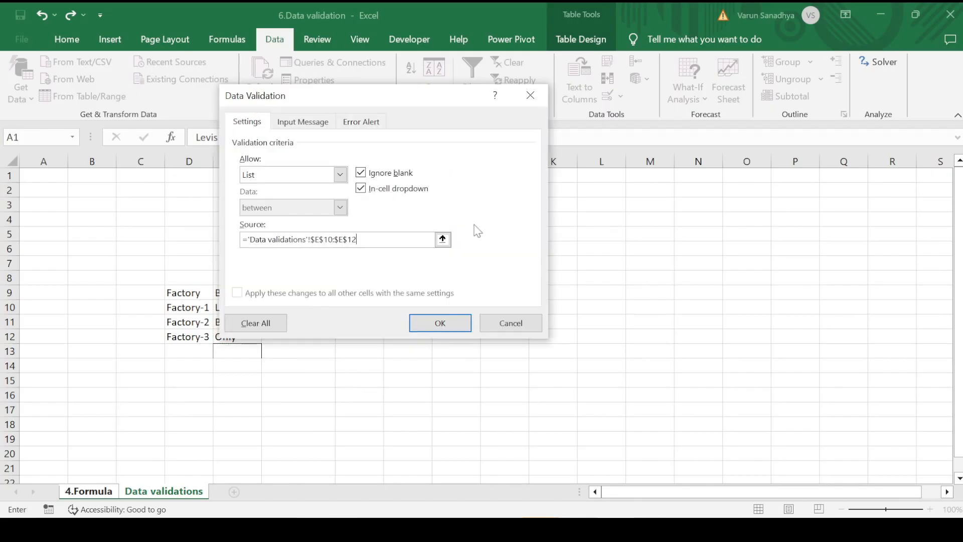
click(442, 320)
click(592, 304)
Add a list validation to the Men/Women cells K5:K10, sourced from F10:F11 of the Data validations sheet
drag(642, 284, 647, 356)
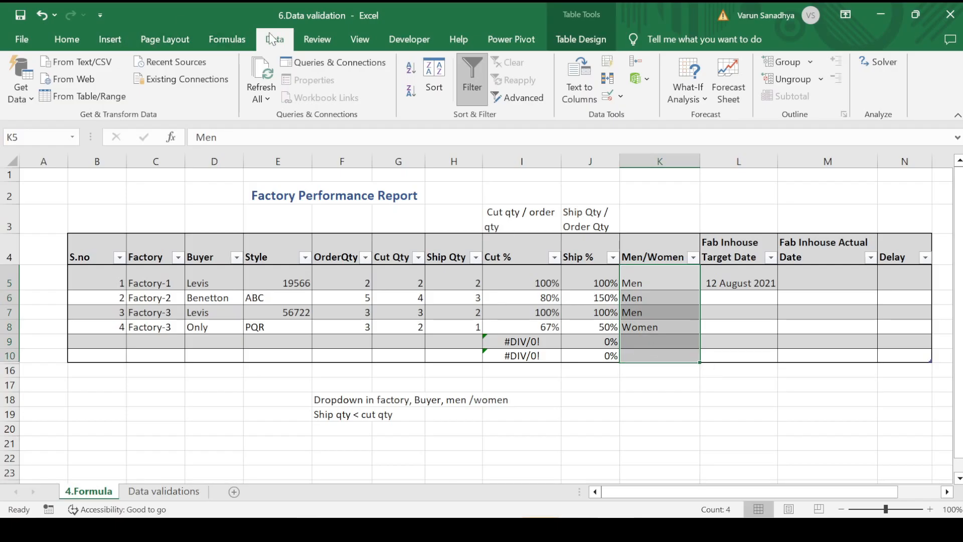
click(609, 101)
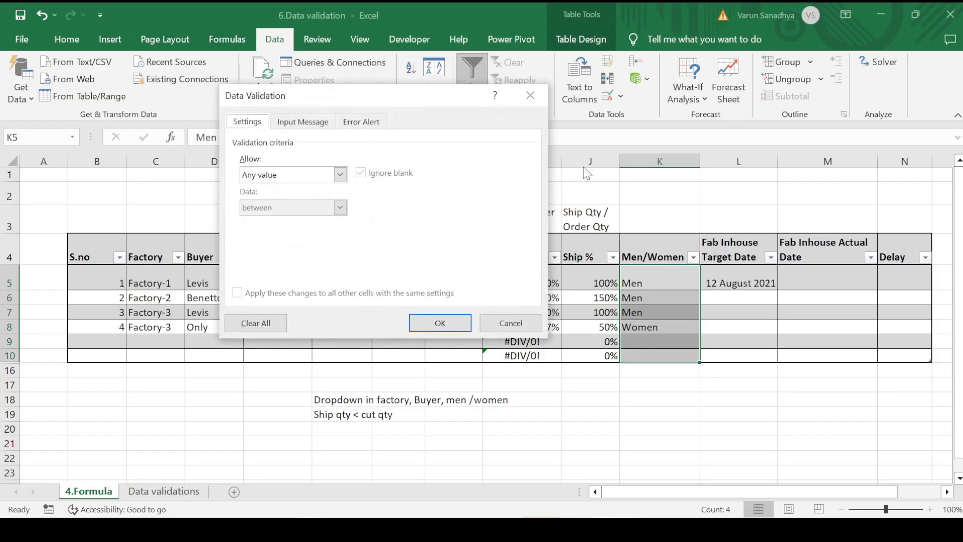
click(340, 174)
click(308, 221)
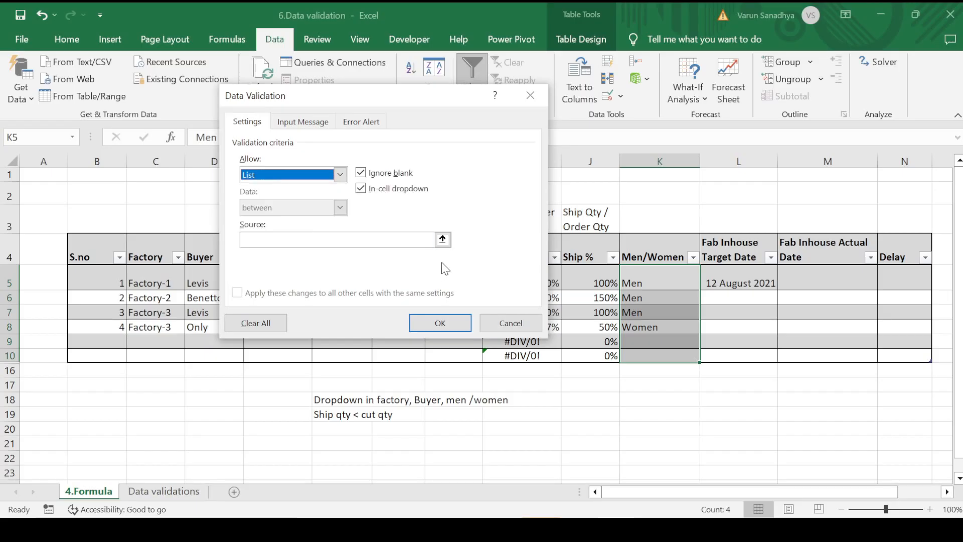
click(445, 235)
click(163, 491)
mouse_move(298, 308)
mouse_down()
mouse_move(294, 327)
mouse_move(303, 317)
mouse_up()
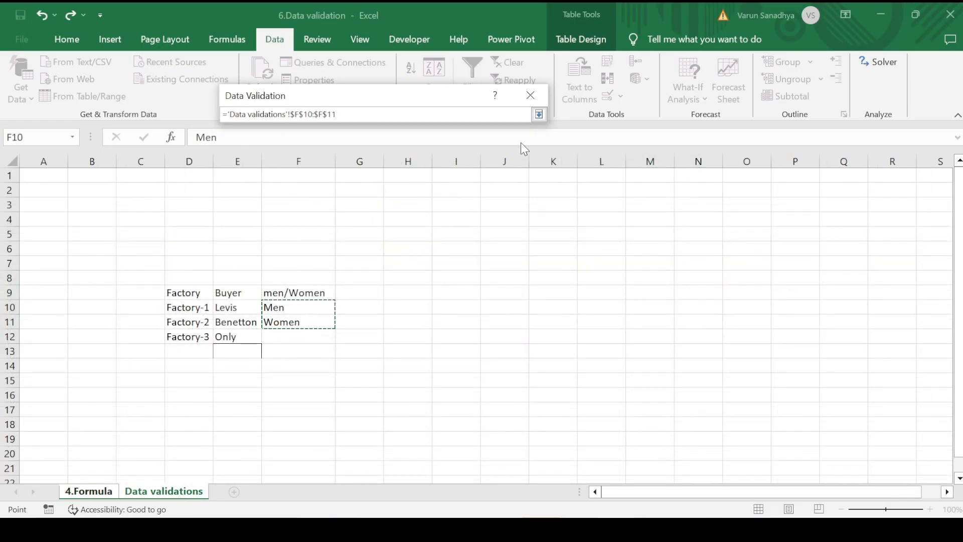
click(538, 115)
click(442, 323)
Check the choices offered by the Buyer dropdown in cell D5 against the list on the Data validations sheet
click(152, 492)
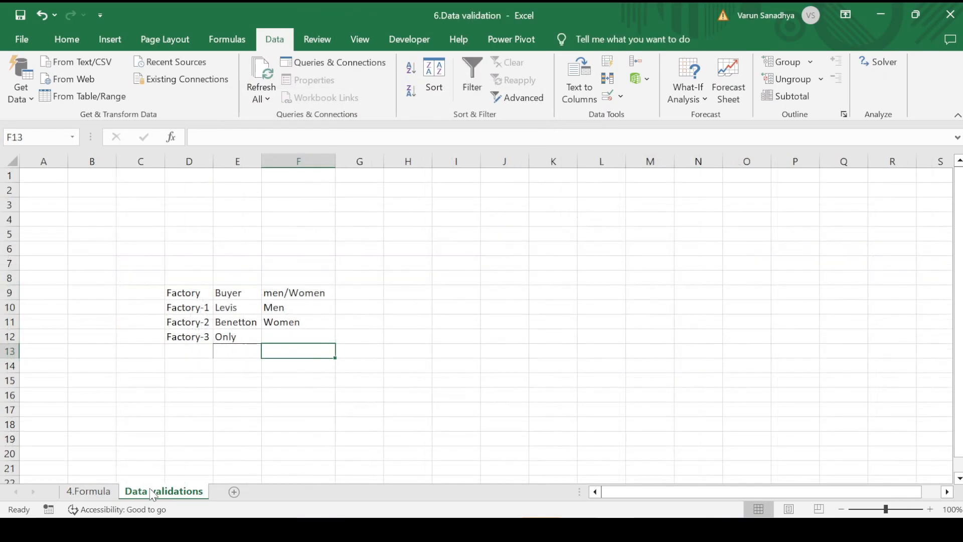
click(87, 492)
click(210, 281)
click(249, 283)
click(219, 345)
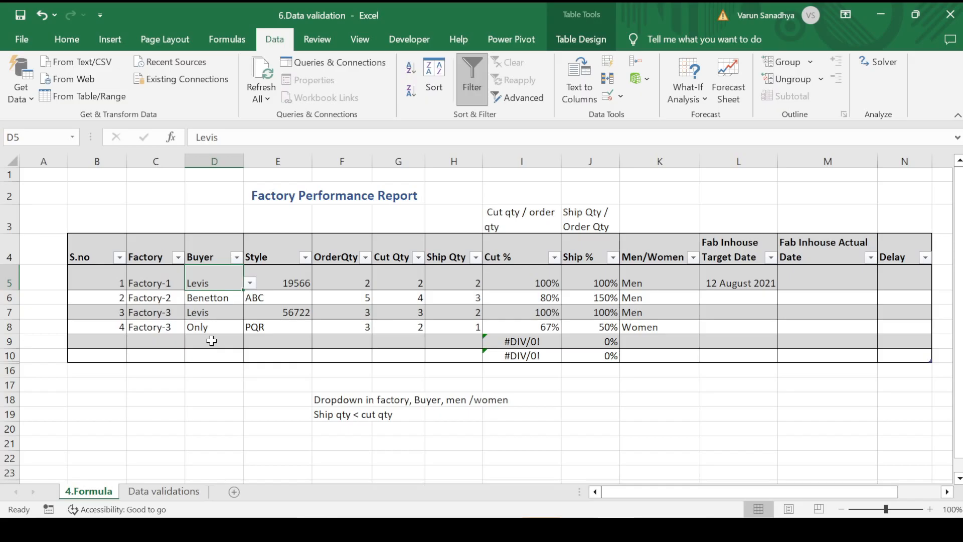
Try to enter the unlisted buyer Tommy in cell D9 to test the Buyer validation
click(217, 345)
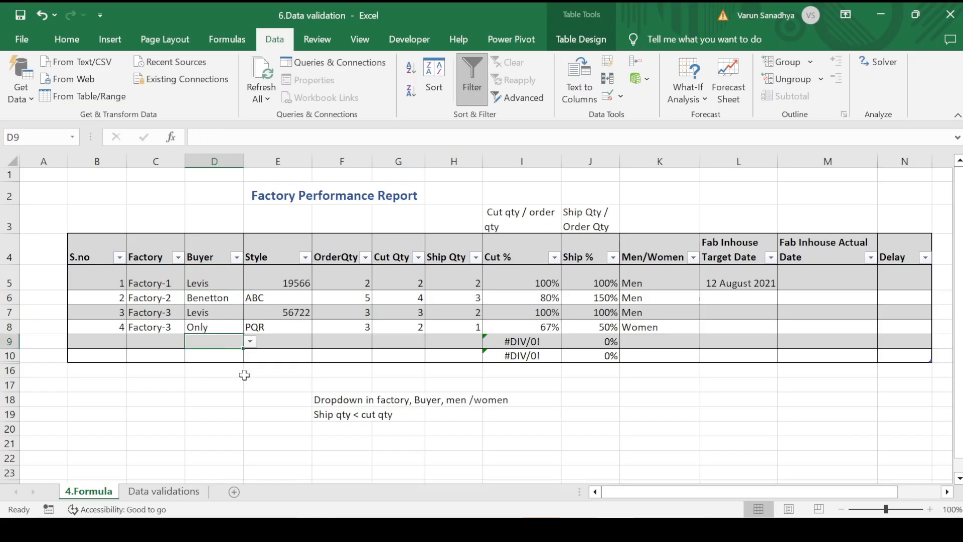
text(Tomm)
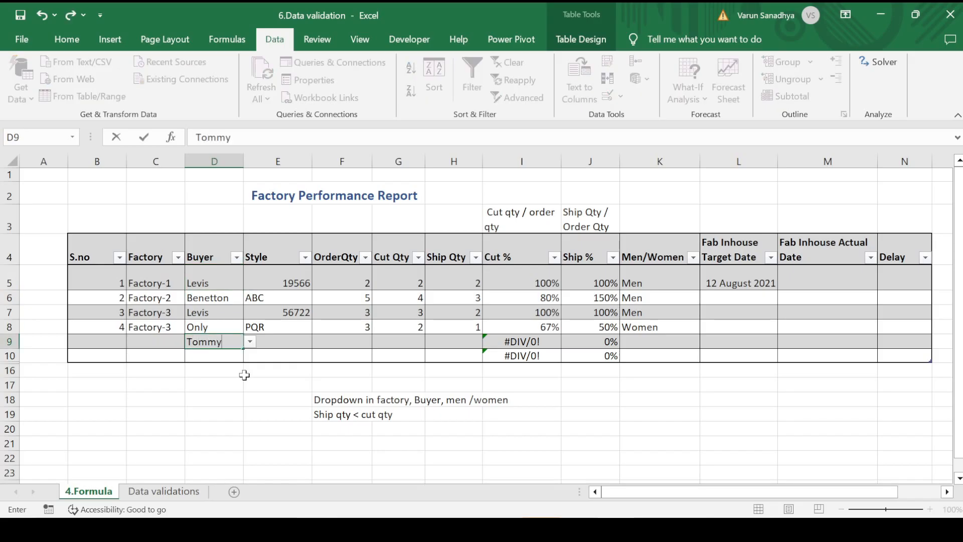
text(y)
key(Return)
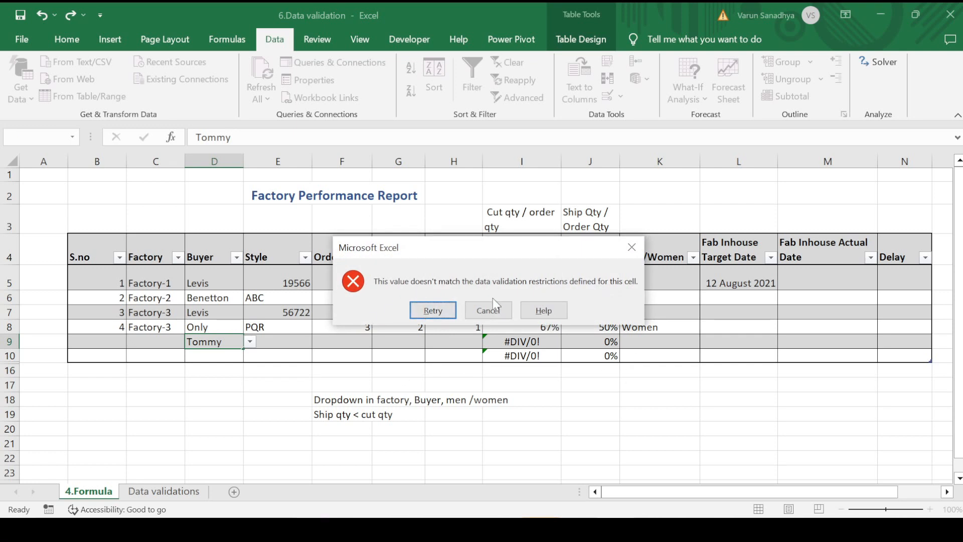
click(638, 247)
click(277, 398)
Set the error alert title for the Buyer cells D5:D10 to "The Value does not match"
drag(216, 283, 210, 356)
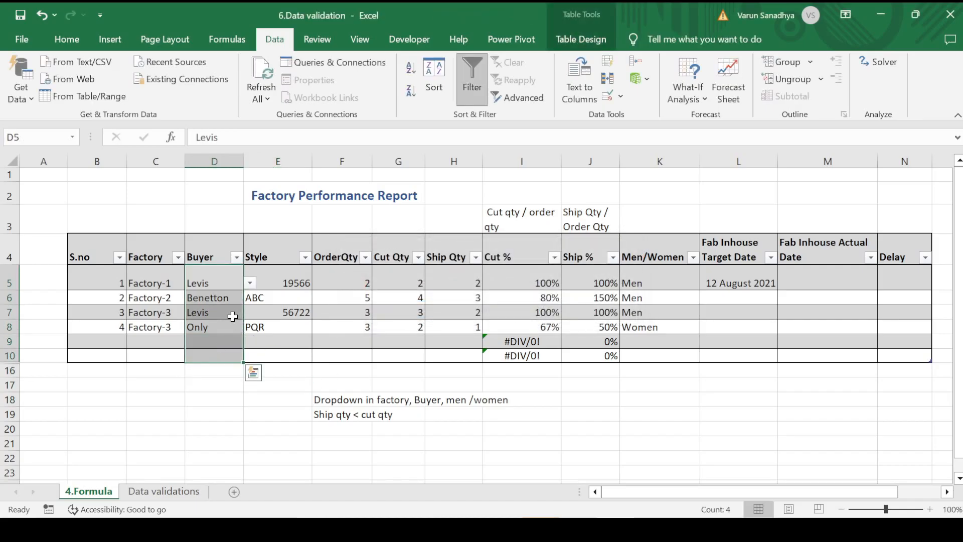
click(609, 95)
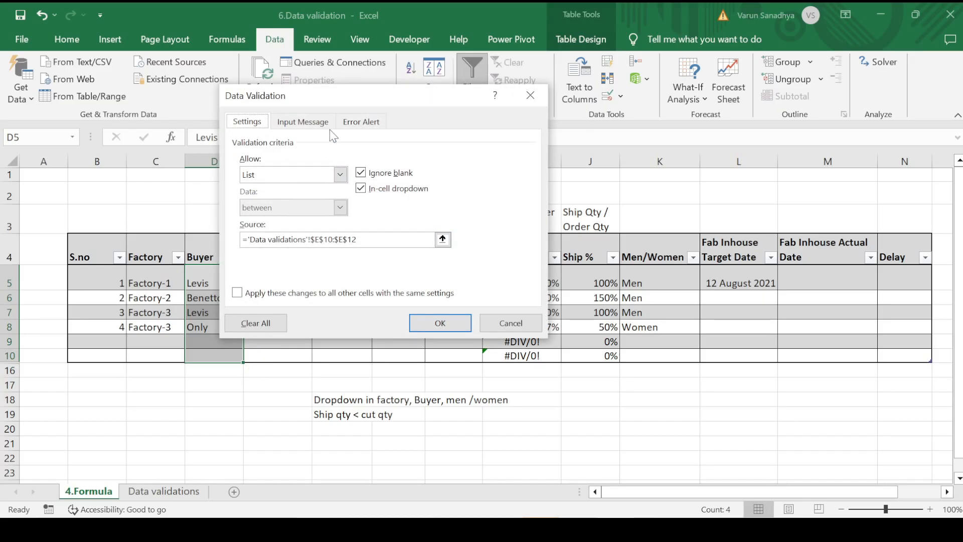
click(361, 121)
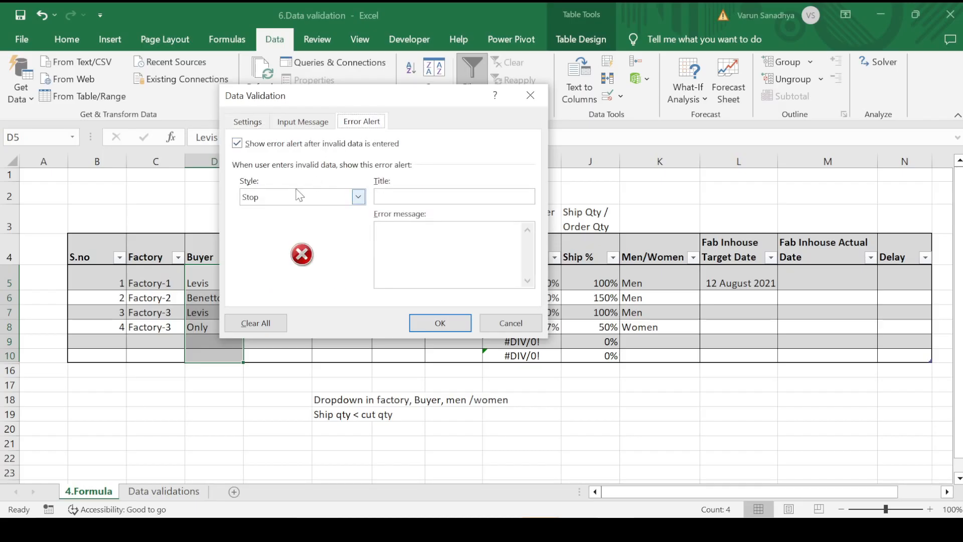
click(422, 244)
click(420, 196)
text(The Value)
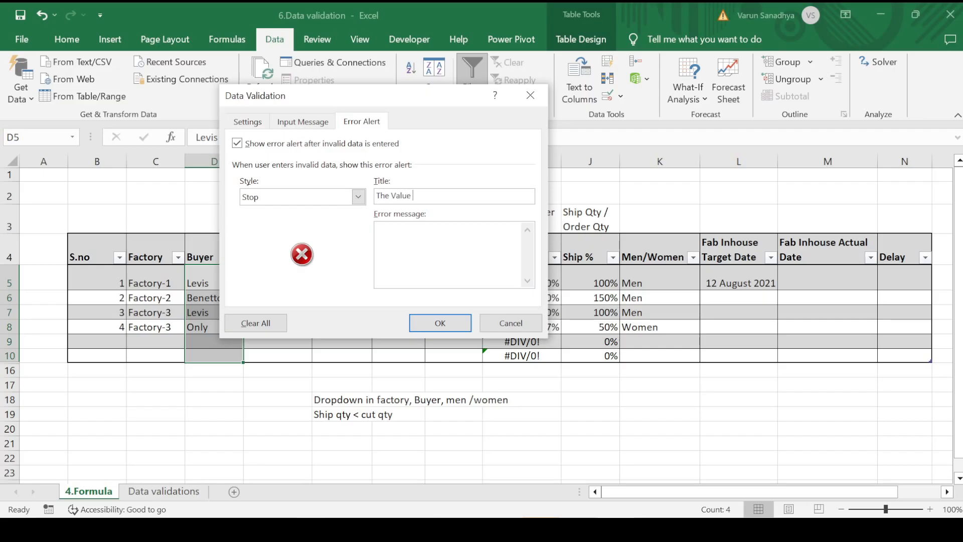
text( does not v)
key(BackSpace)
text(ma)
Set the Buyer error message to "Please check the values in the data validation sheet and then correctly enter" and apply the alert
text(e e)
key(BackSpace)
key(BackSpace)
key(BackSpace)
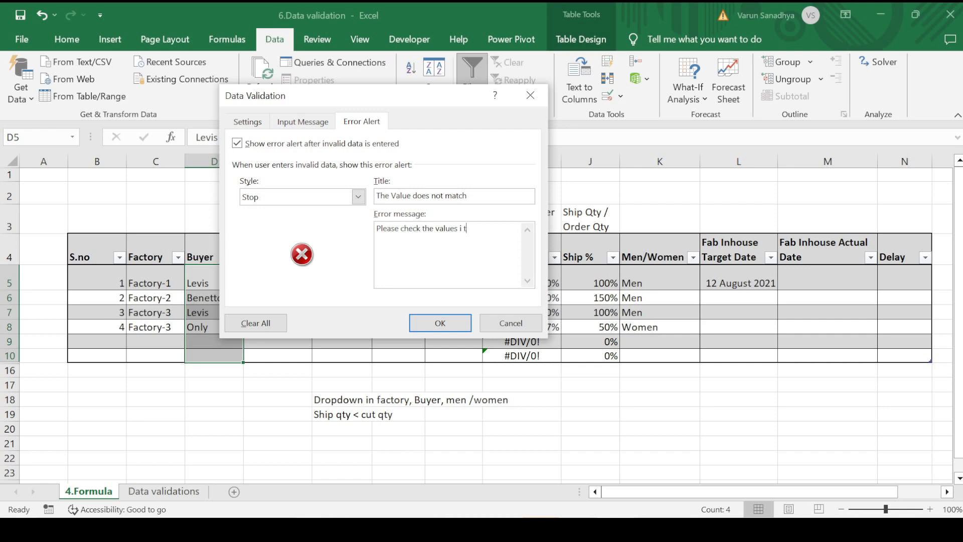
text(he data validation sheet and)
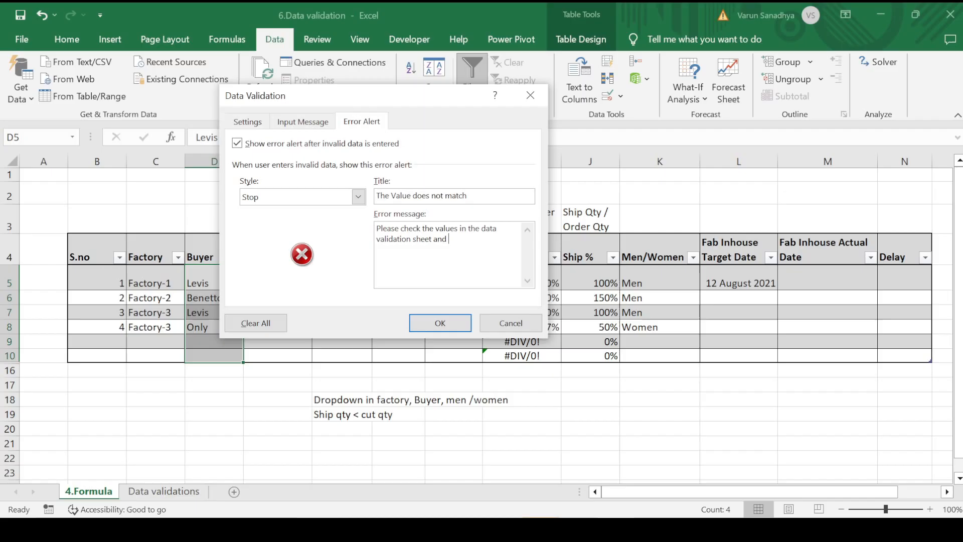
text( tehn)
key(BackSpace)
key(BackSpace)
key(BackSpace)
text(hen correctl)
click(440, 322)
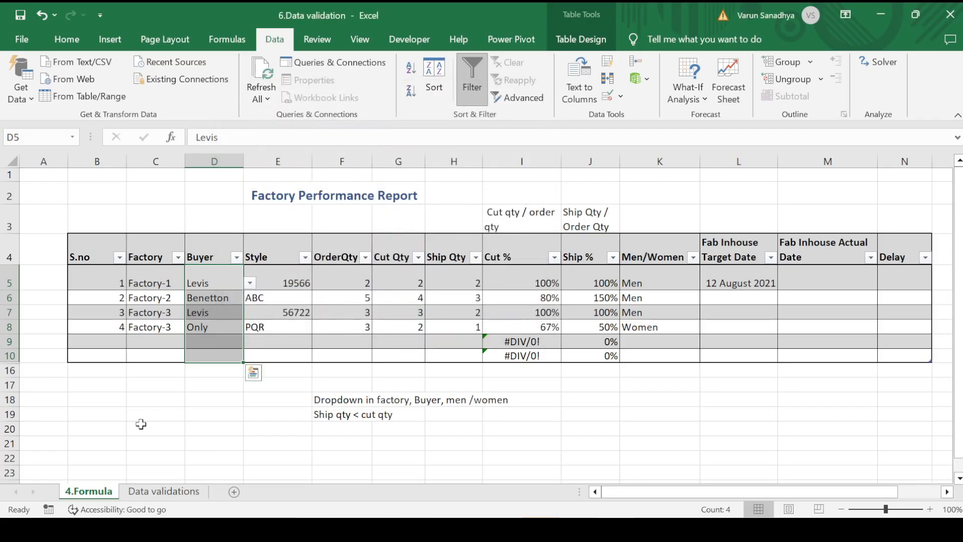
Test the custom Buyer error alert by trying the invalid entry Tknakd in cell D9, then discard it
click(142, 417)
click(204, 345)
text(Tknakd)
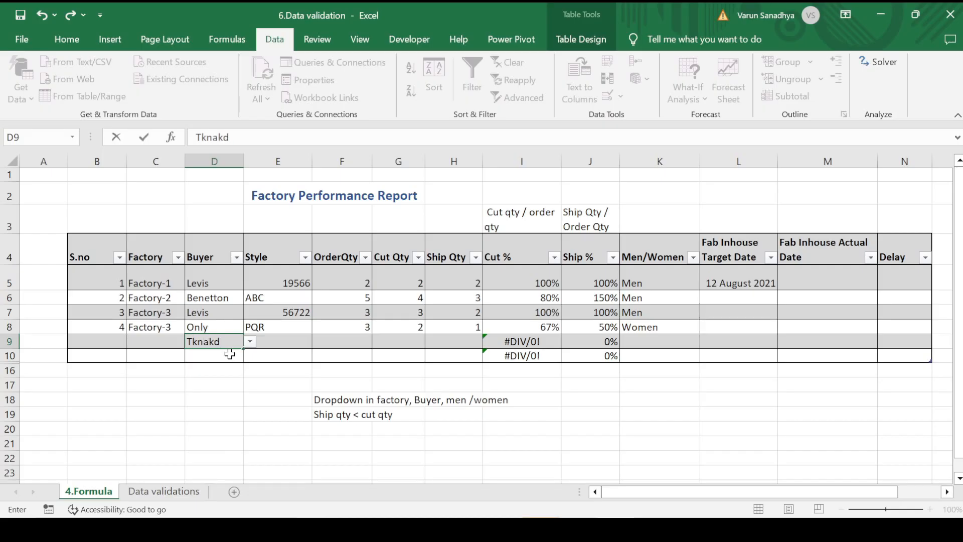
key(Return)
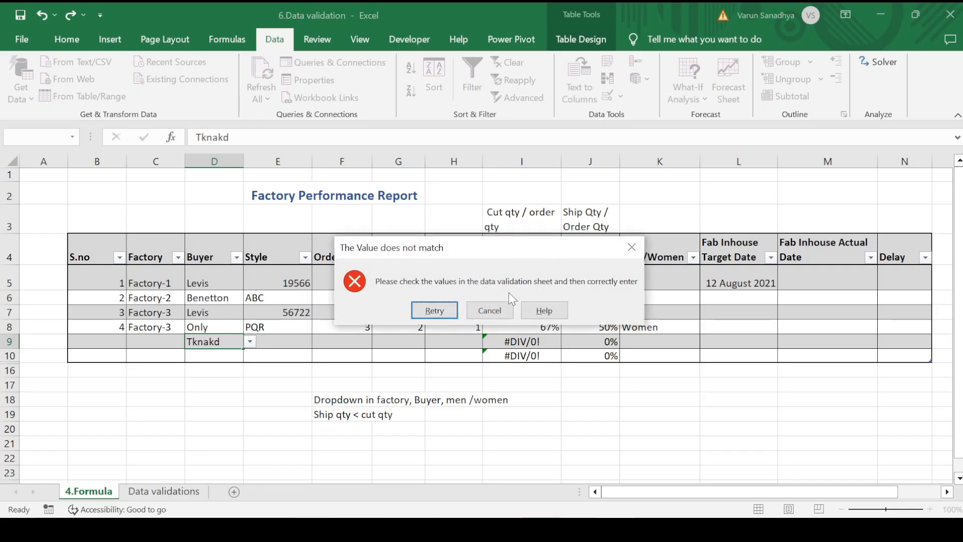
click(481, 311)
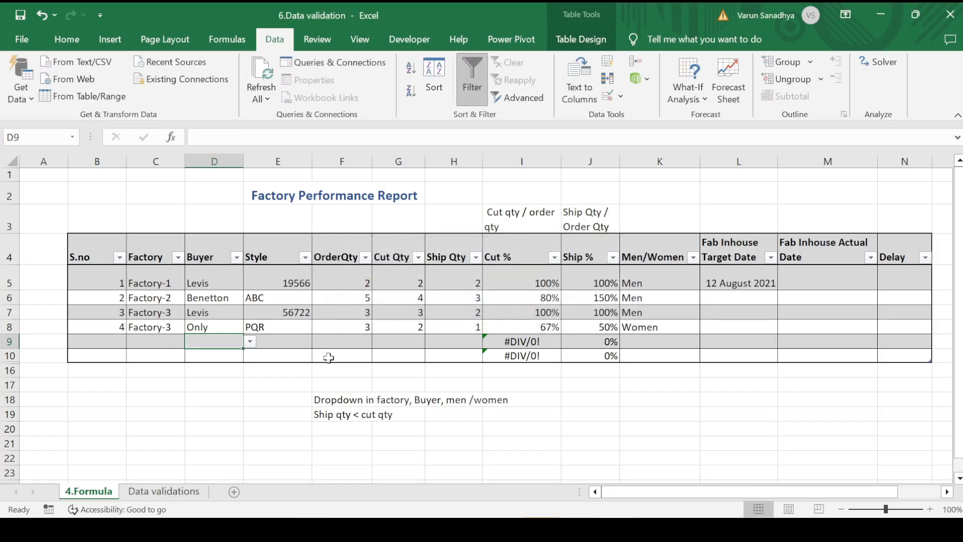
click(266, 384)
click(268, 301)
click(627, 281)
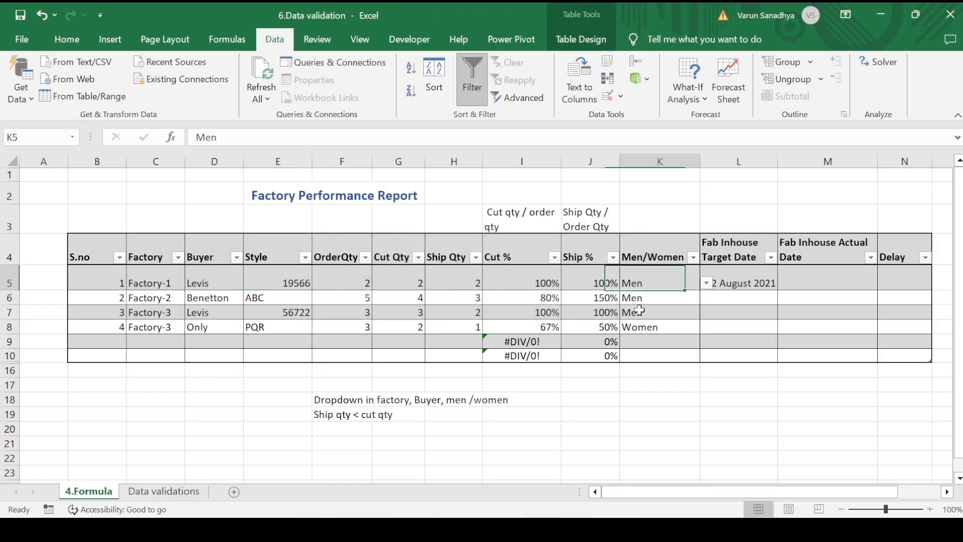
drag(639, 311, 640, 327)
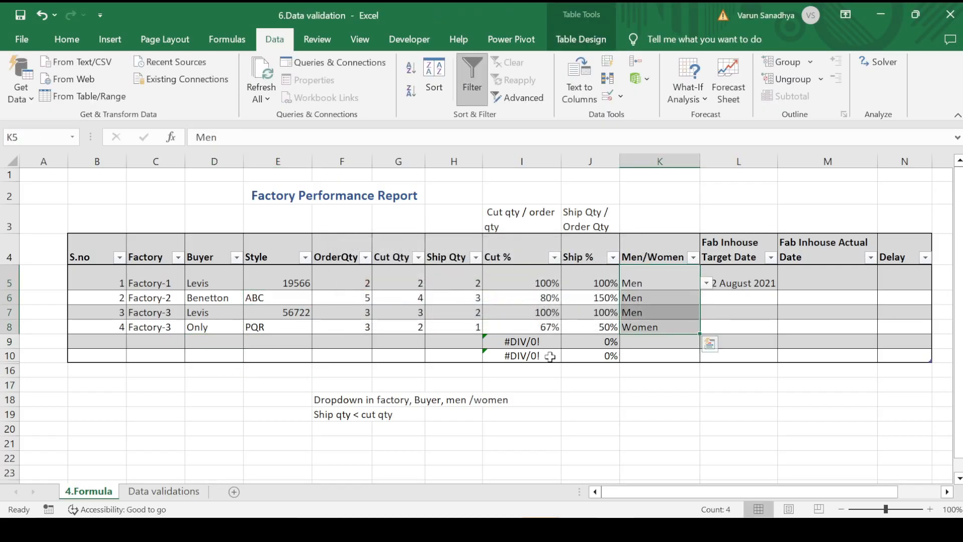
click(342, 432)
click(301, 386)
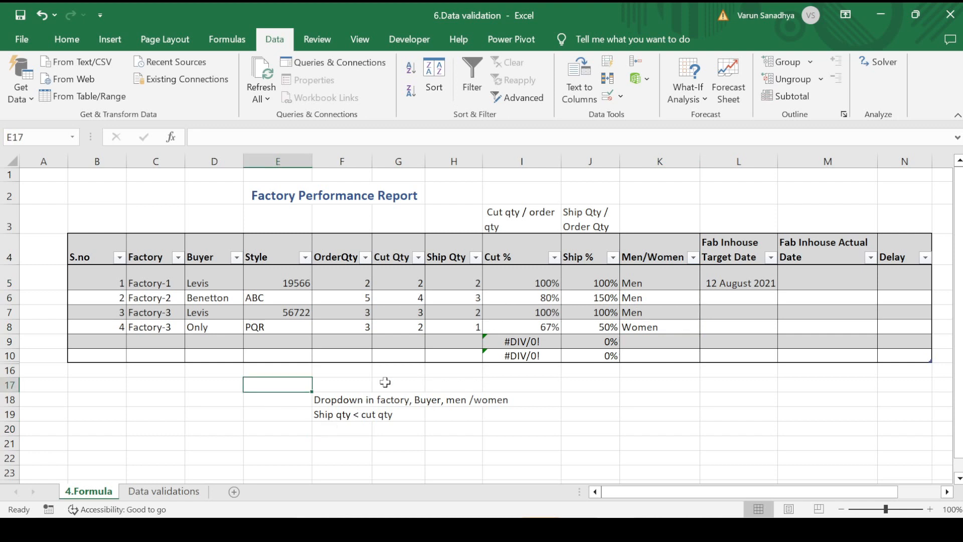
drag(345, 282, 347, 327)
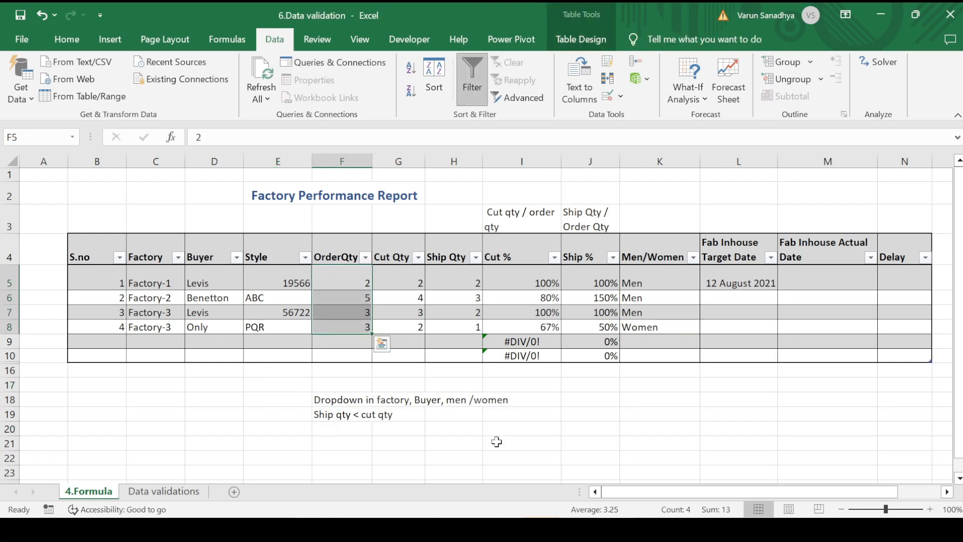
click(471, 458)
drag(474, 276, 467, 357)
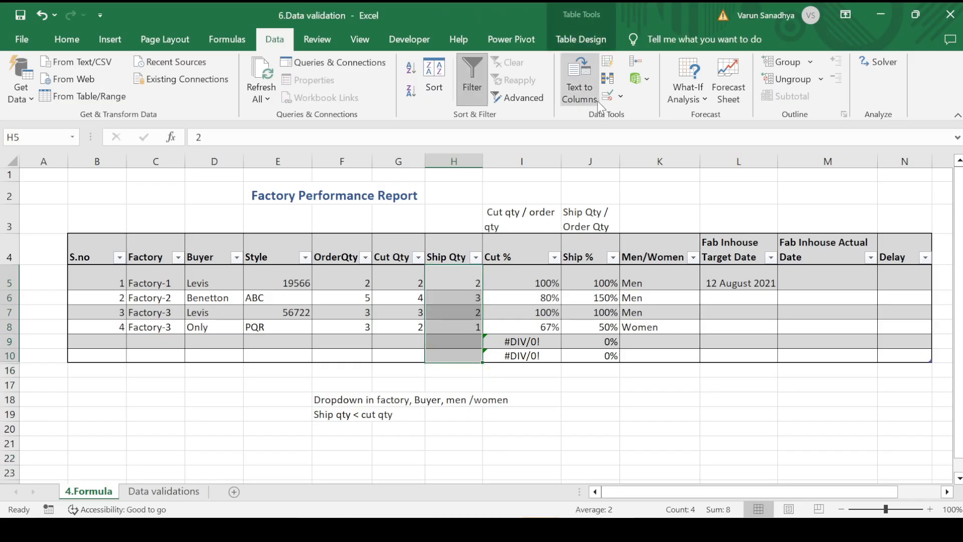
click(609, 96)
click(326, 176)
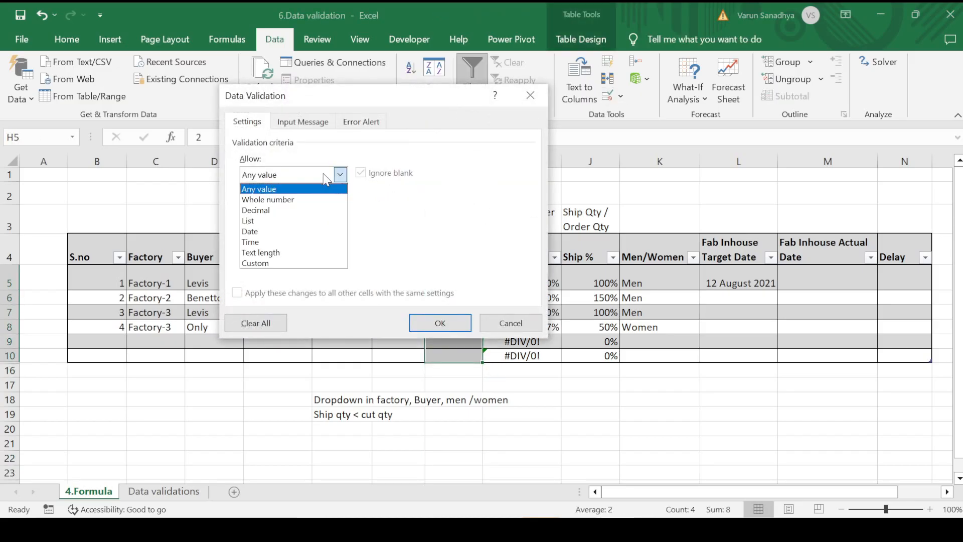
click(338, 200)
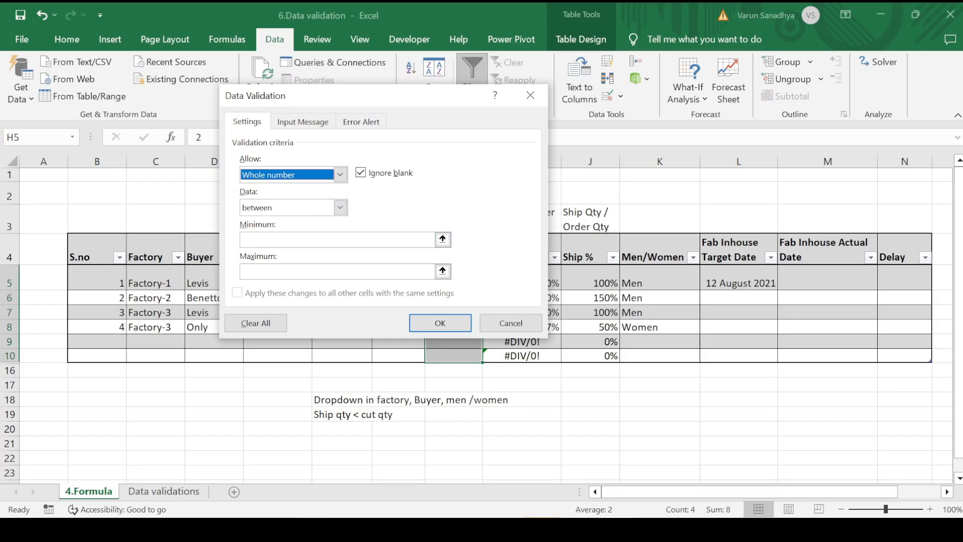
click(305, 211)
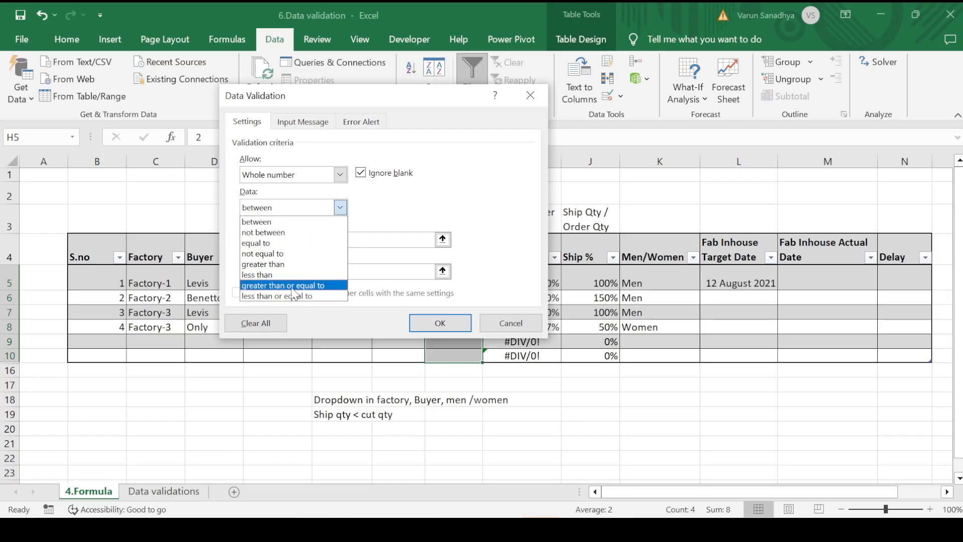
click(450, 202)
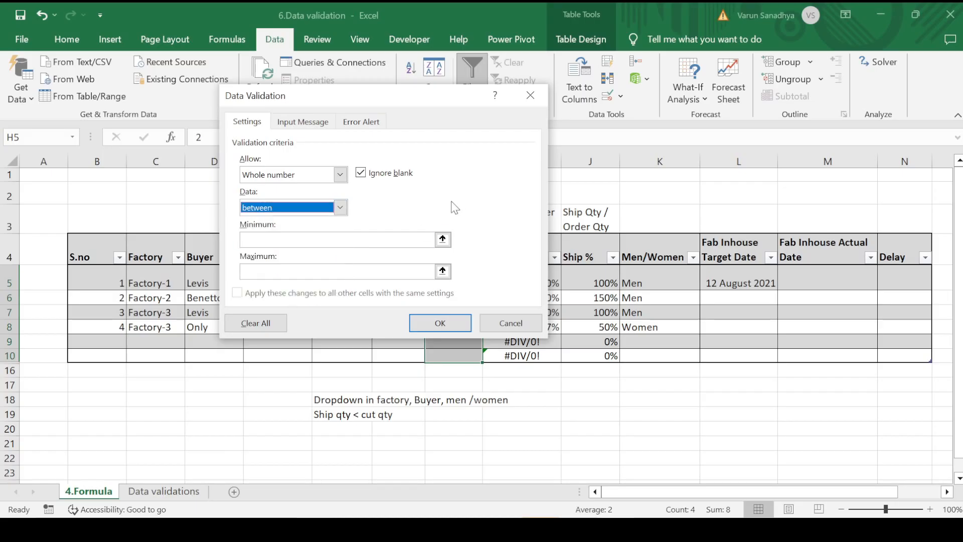
click(306, 176)
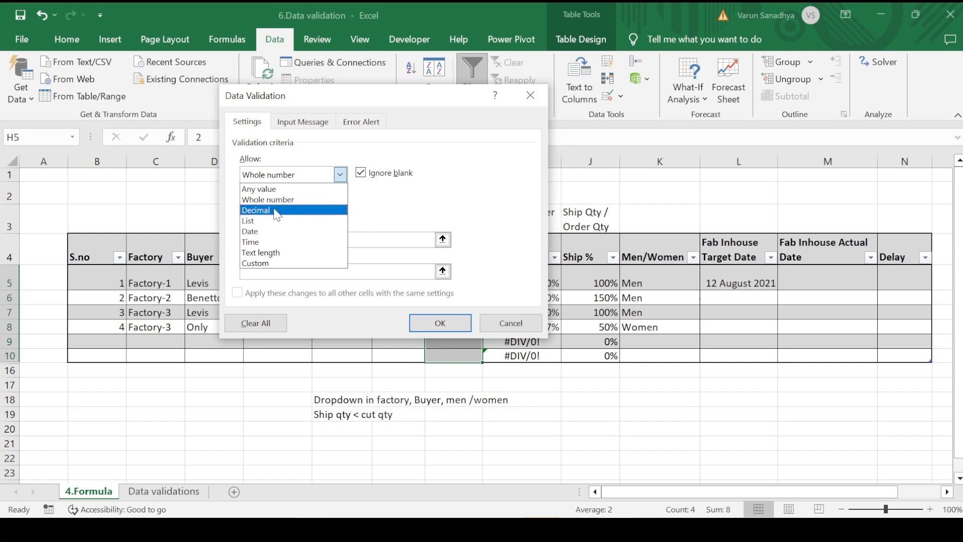
click(277, 211)
Apply a custom data validation rule with the formula =H5<=G5 to the Ship Qty cells H5:H10
click(302, 179)
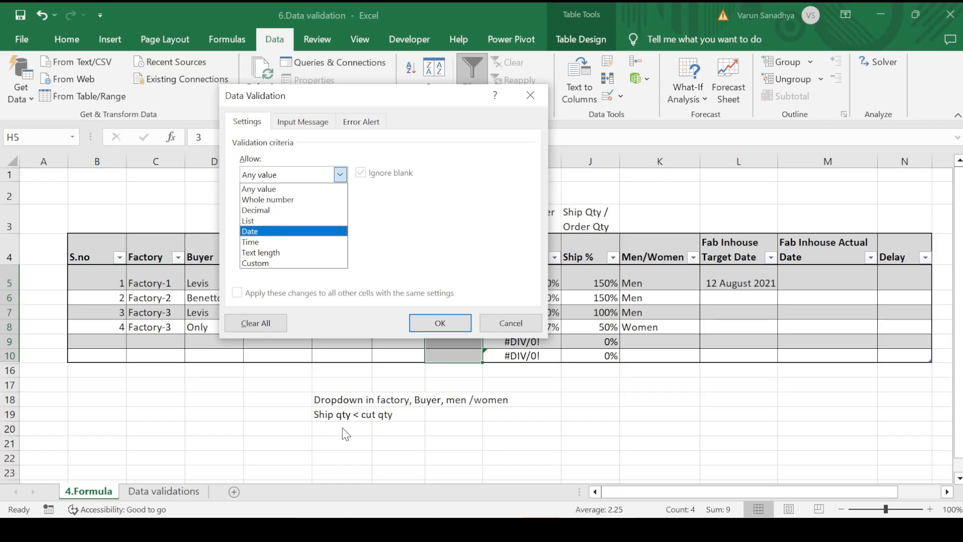
click(262, 263)
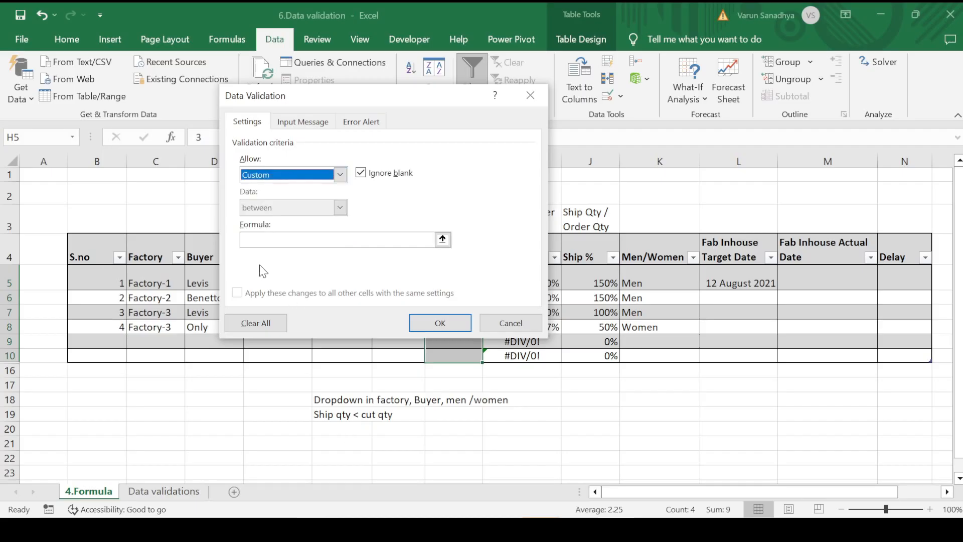
click(282, 240)
text(=)
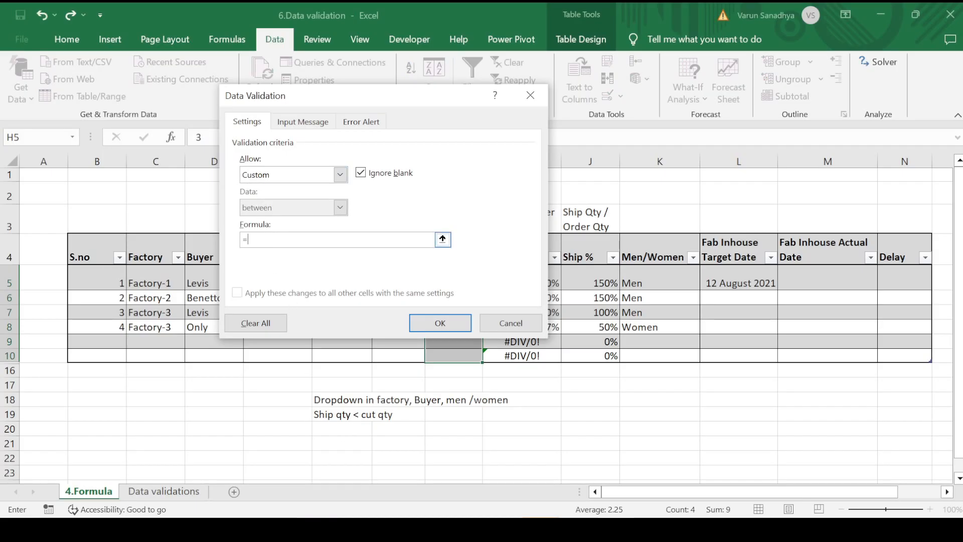
click(443, 240)
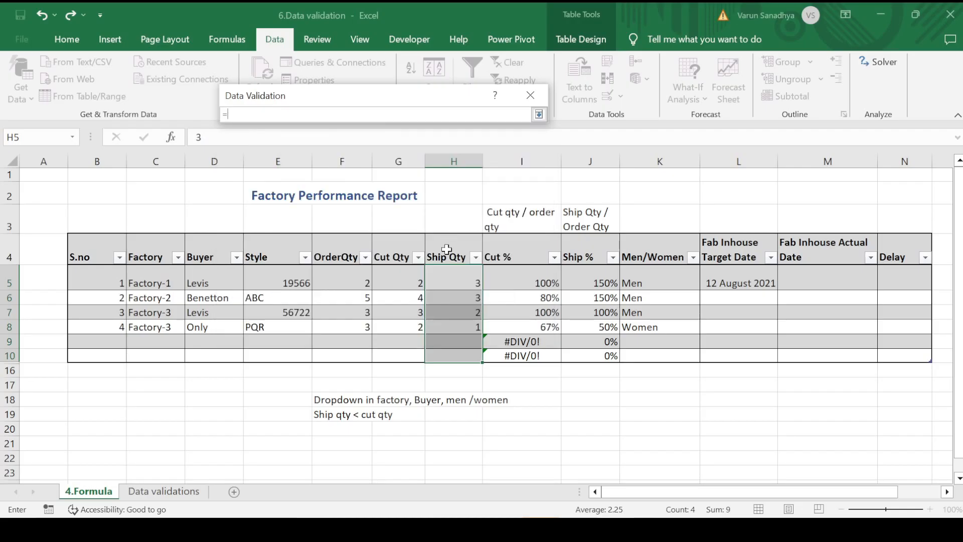
click(451, 281)
text(<=)
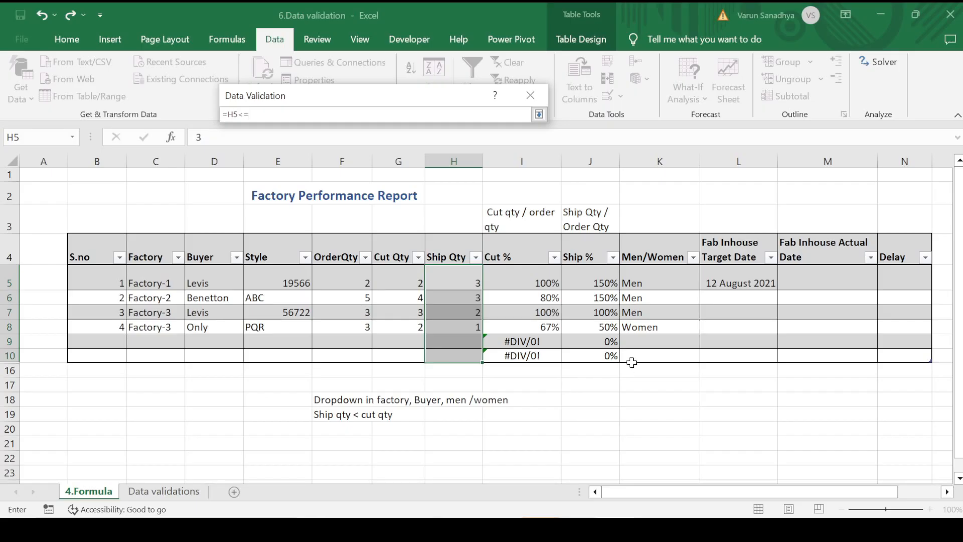
click(394, 276)
click(538, 114)
click(444, 323)
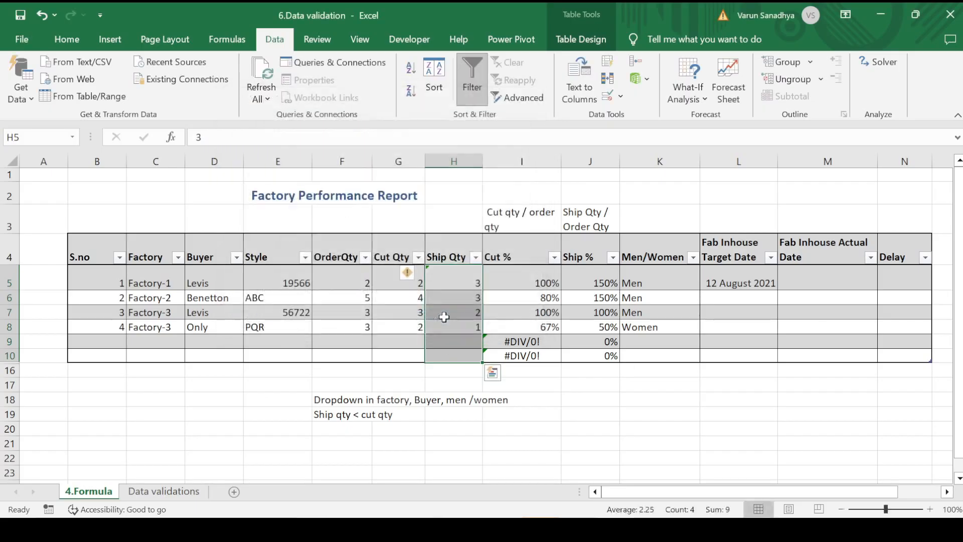
click(374, 384)
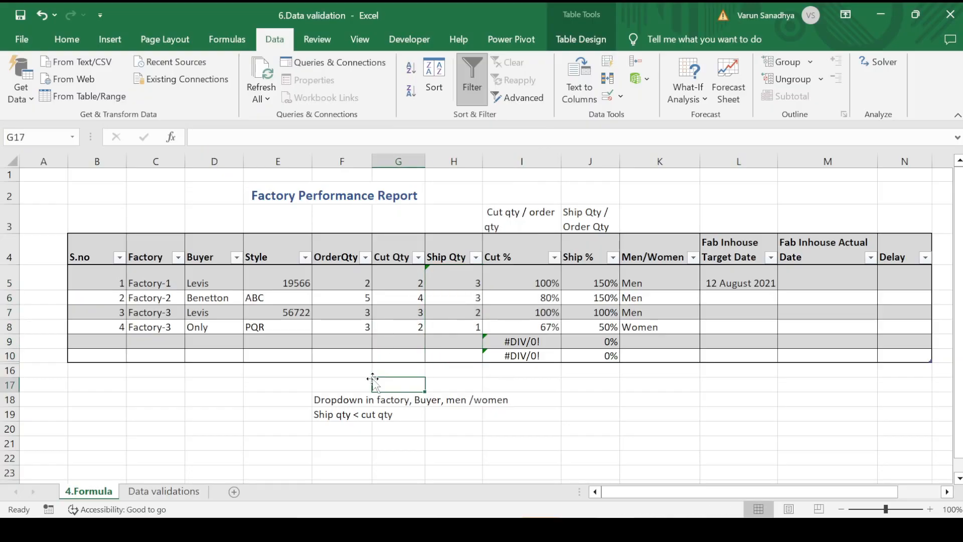
Replace the Ship Qty in cell H5 with 1 and then with 2 to test allowed values
click(441, 282)
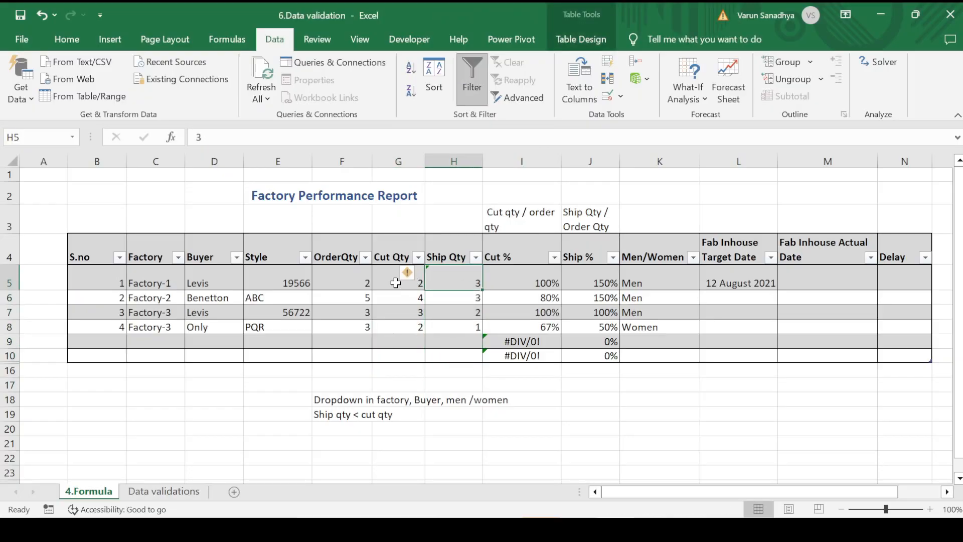
key(Delete)
text(1)
key(Tab)
key(shift+Tab)
text(2)
key(Tab)
key(shift+Tab)
Try to enter 3 as the Ship Qty in cell H5 to test the rule, then discard the entry
text(3)
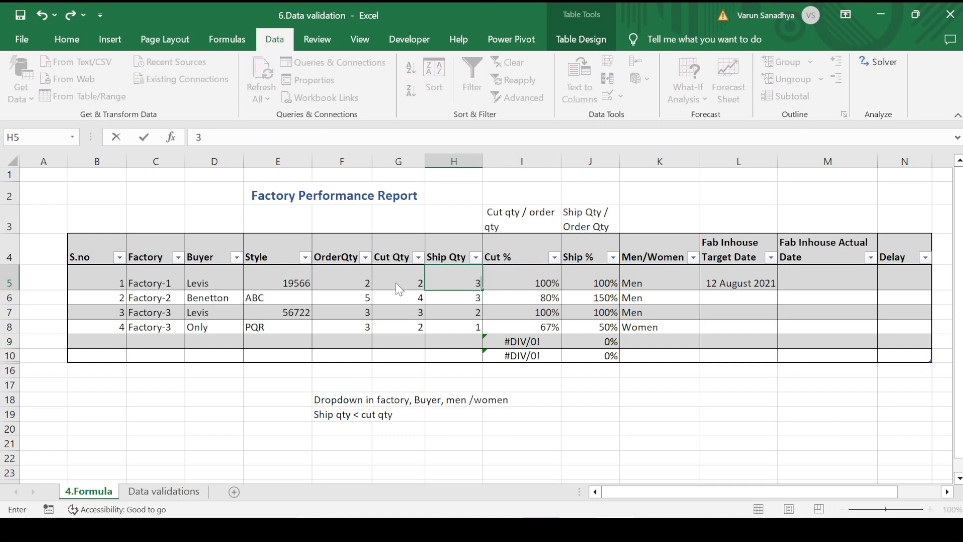
key(Tab)
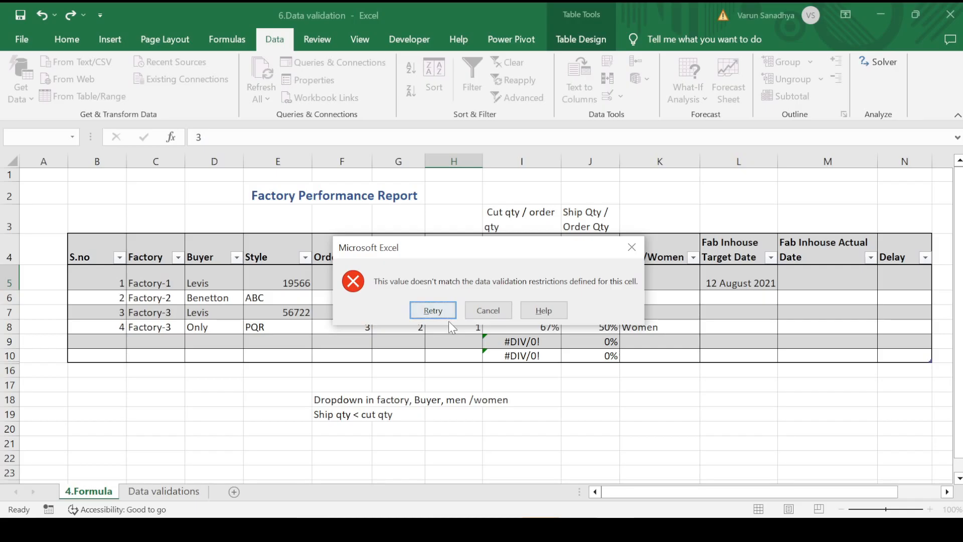
click(486, 311)
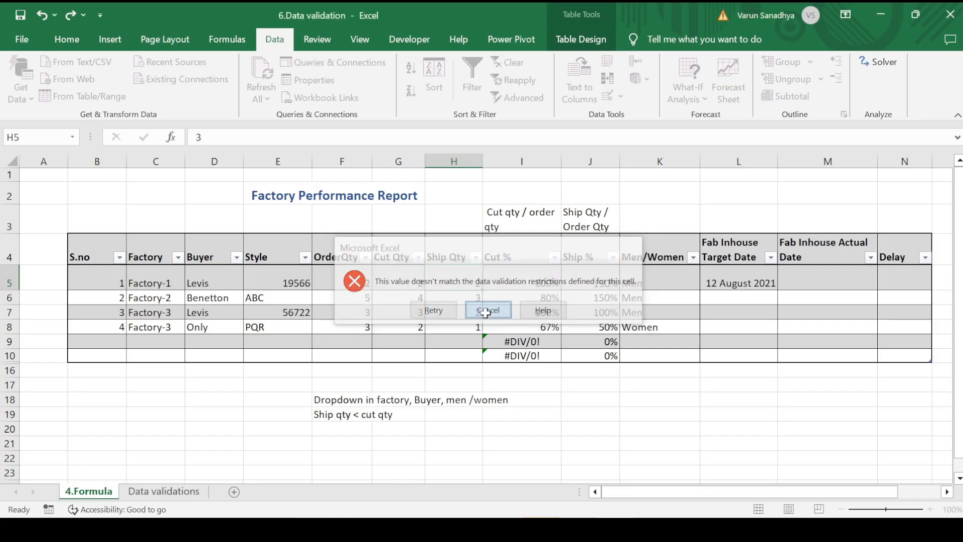
Review the available validation criteria types for the Ship Qty cells H5:H10 and close the settings without changes
click(404, 367)
drag(476, 361, 476, 362)
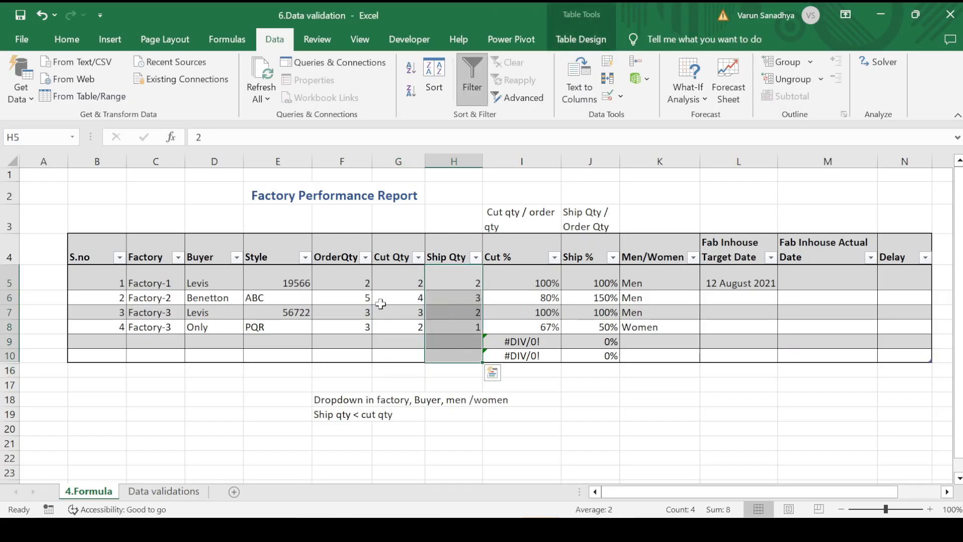
click(606, 96)
click(329, 175)
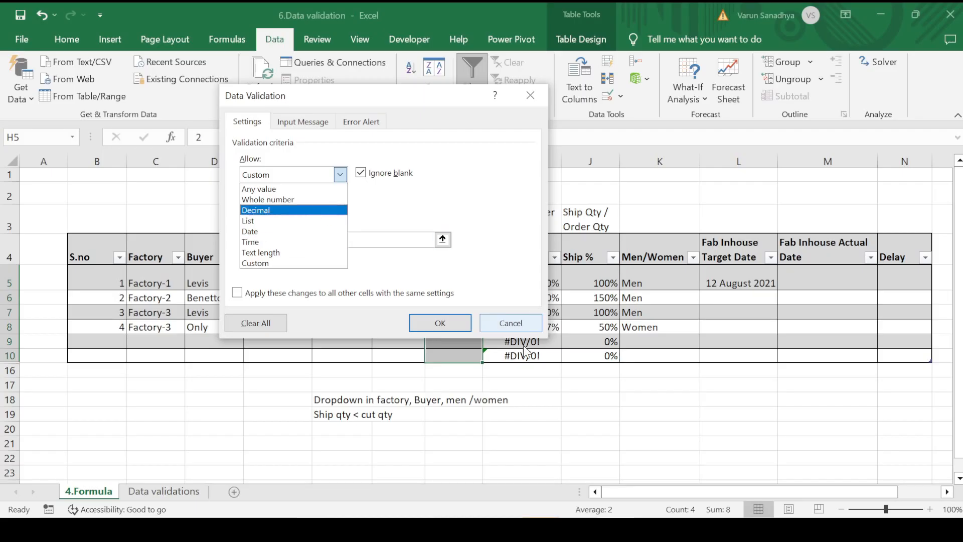
click(511, 323)
click(569, 430)
click(412, 429)
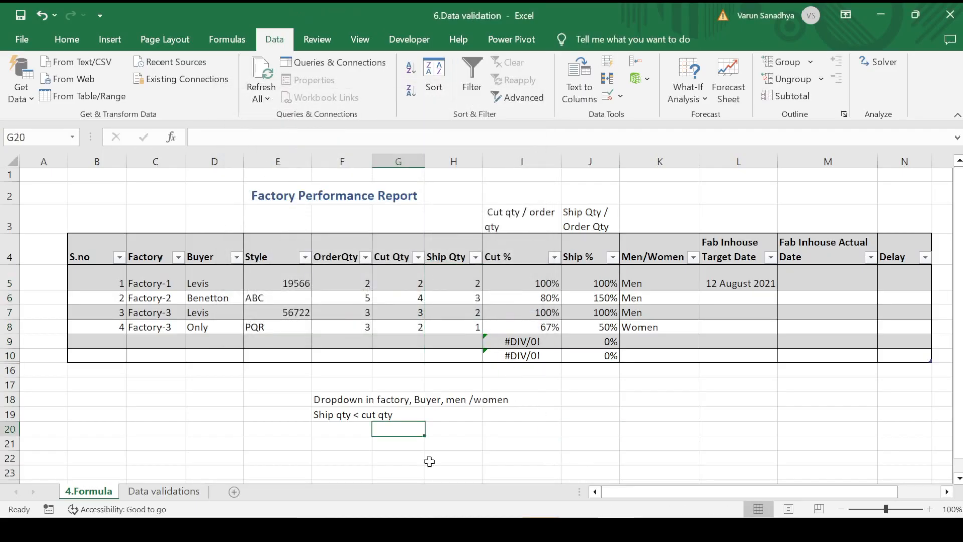